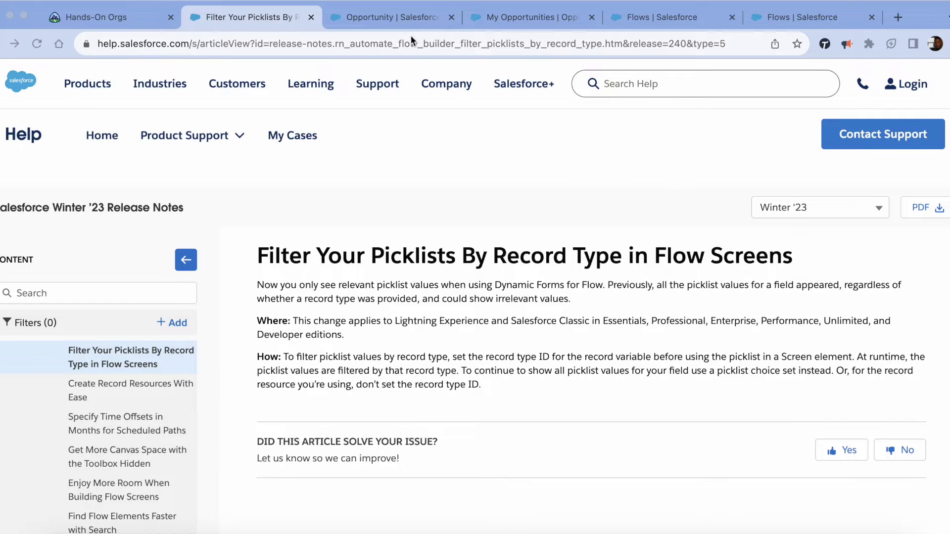
Review the Money picklist values allowed for the Bank Opportunity record type, then return to the record types list.
{"action": "left_click", "coordinate": [400, 19]}
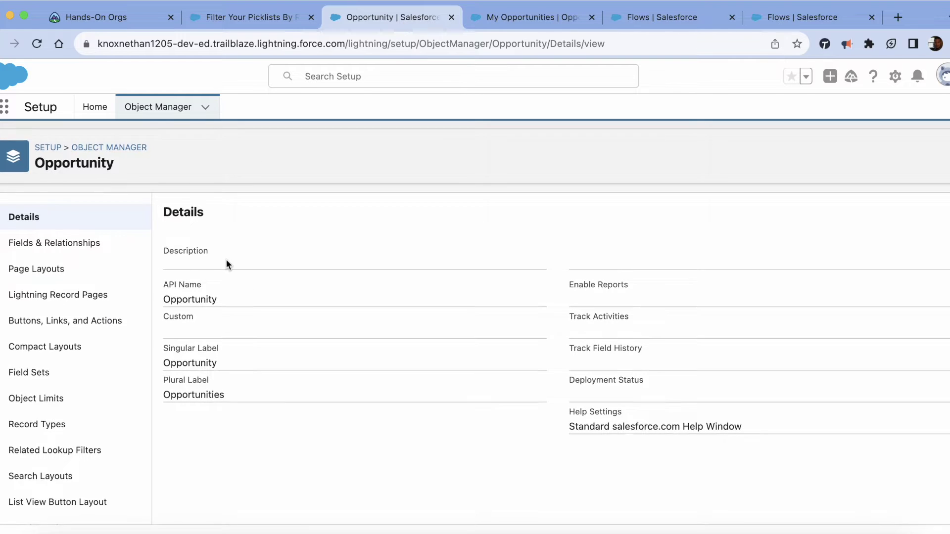
{"action": "left_click", "coordinate": [36, 425]}
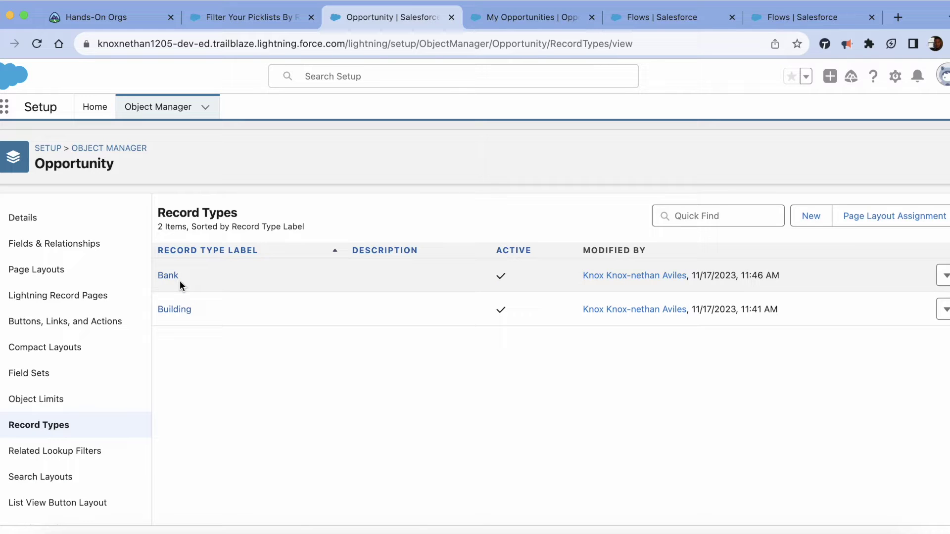
{"action": "left_click", "coordinate": [177, 280]}
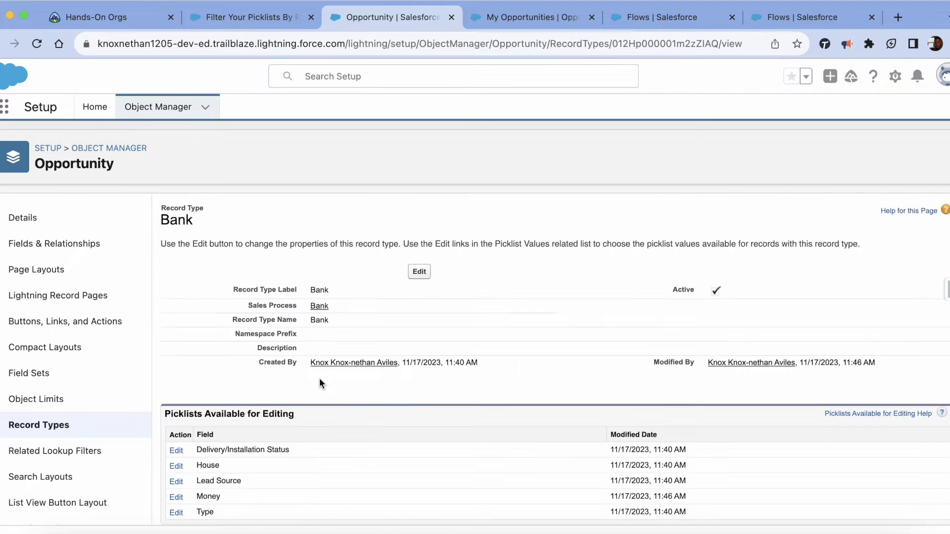
{"action": "left_click", "coordinate": [180, 492]}
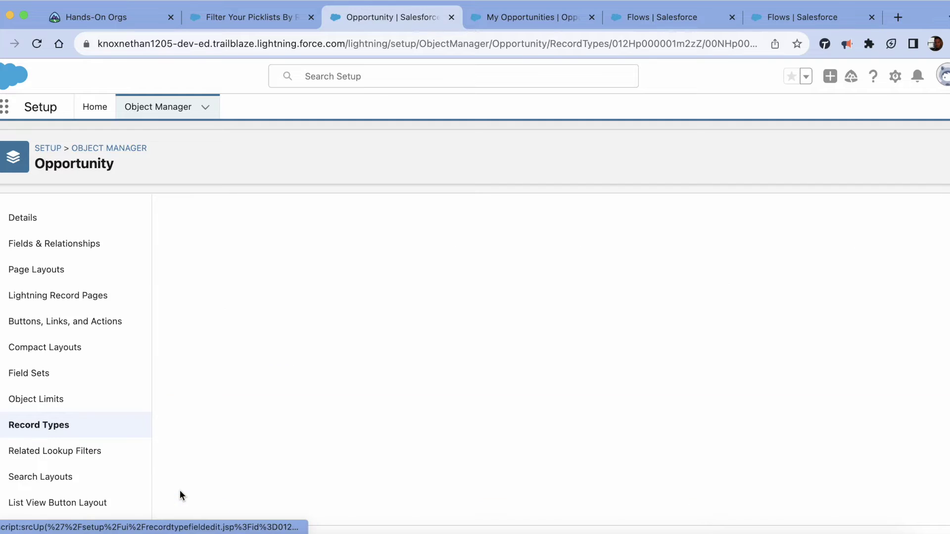
{"action": "scroll", "coordinate": [277, 417], "scroll_direction": "down", "scroll_amount": 2}
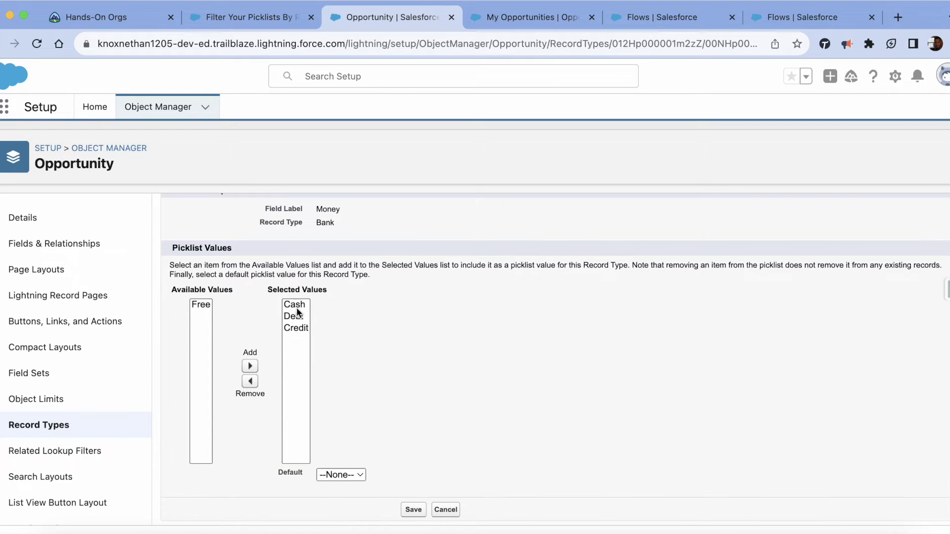
{"action": "left_click", "coordinate": [48, 429]}
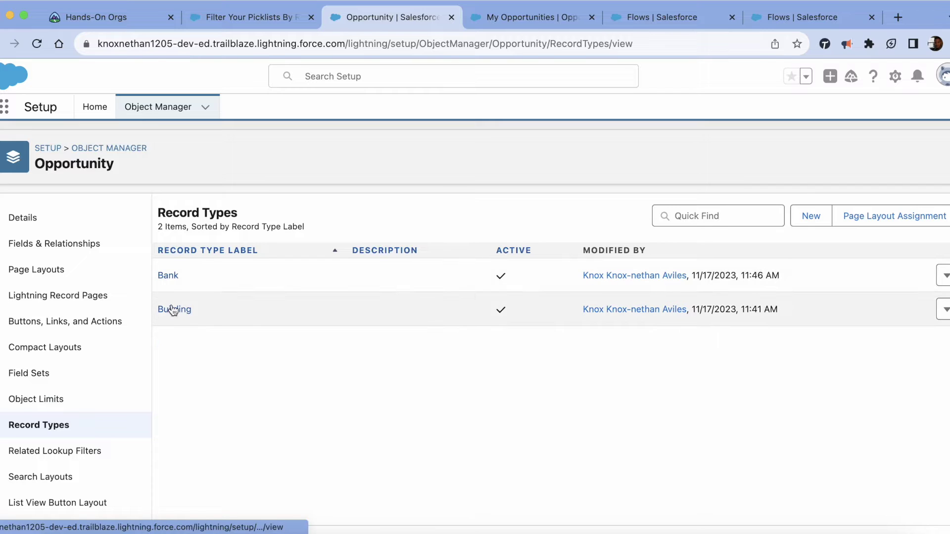
{"action": "left_click", "coordinate": [172, 310]}
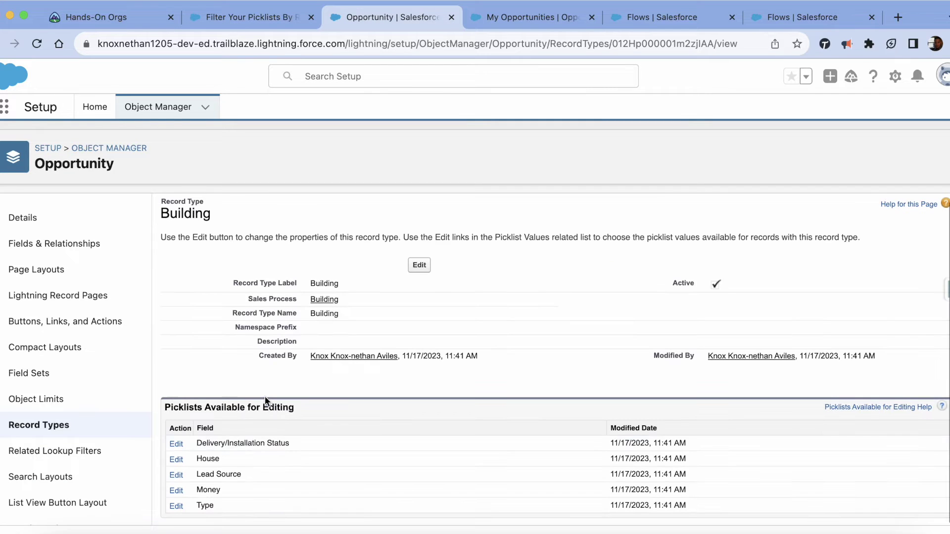
{"action": "left_click", "coordinate": [176, 491]}
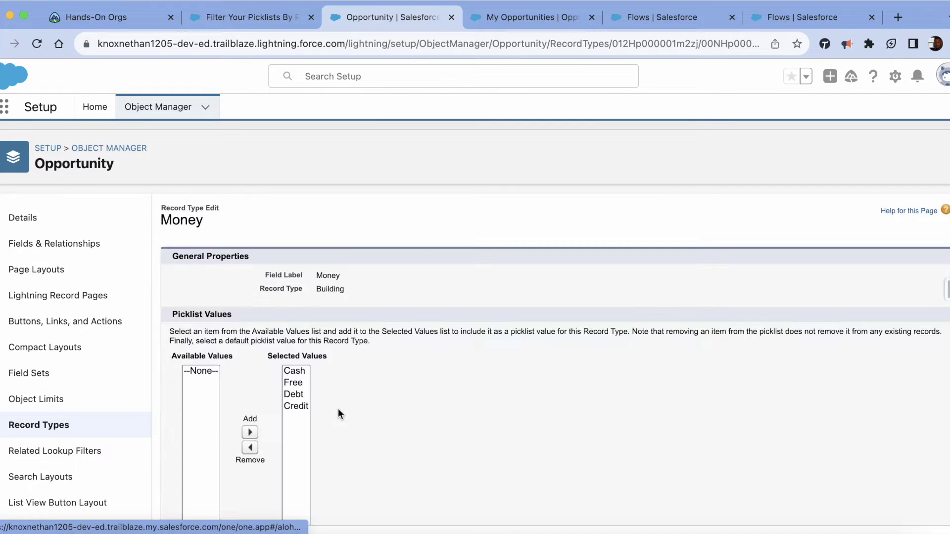
{"action": "scroll", "coordinate": [333, 387], "scroll_direction": "down", "scroll_amount": 2}
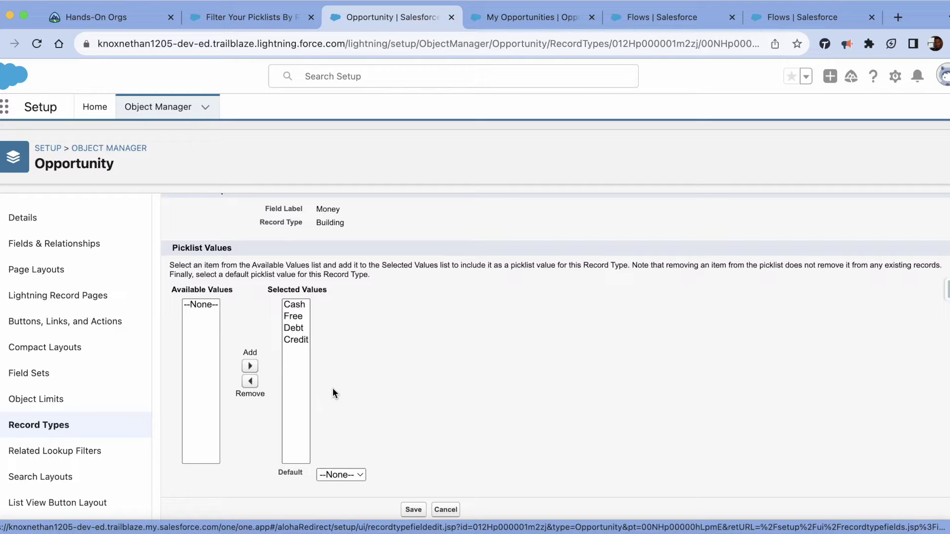
{"action": "scroll", "coordinate": [332, 388], "scroll_direction": "up", "scroll_amount": 3}
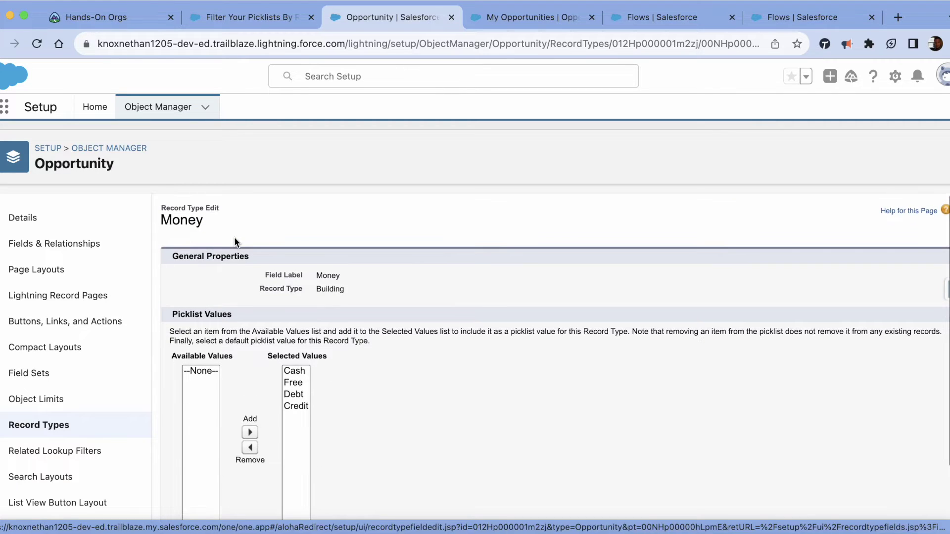
{"action": "left_click", "coordinate": [46, 426]}
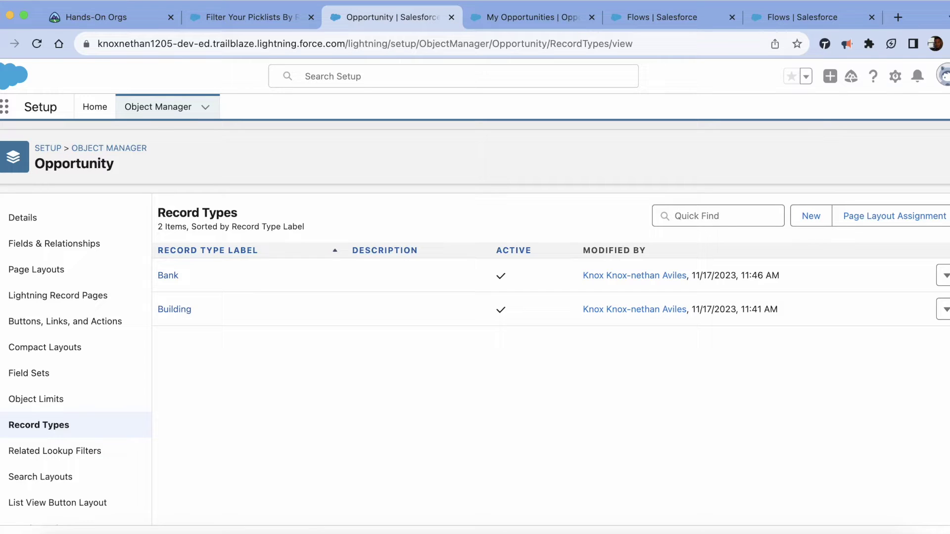
{"action": "left_click", "coordinate": [946, 159]}
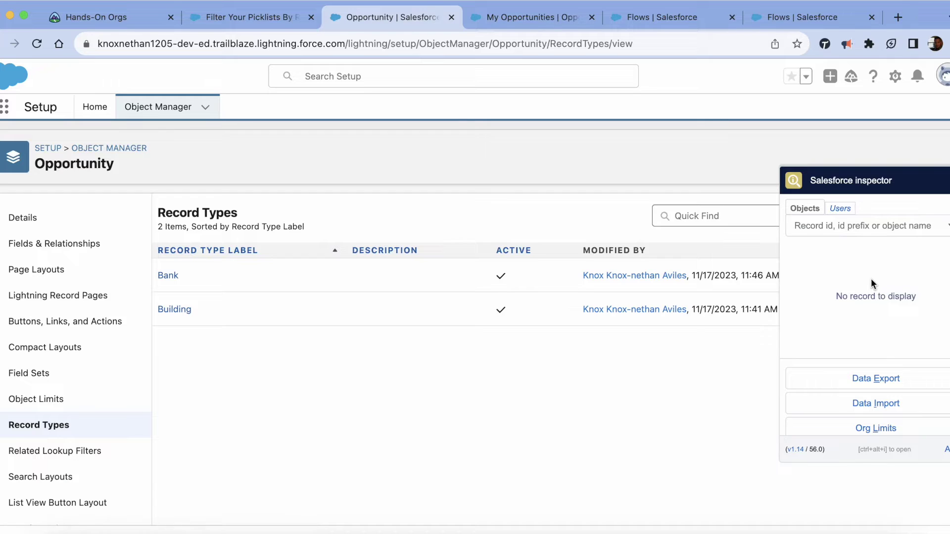
Close Salesforce Inspector and start a new opportunity from the My Opportunities list.
{"action": "left_click", "coordinate": [585, 417]}
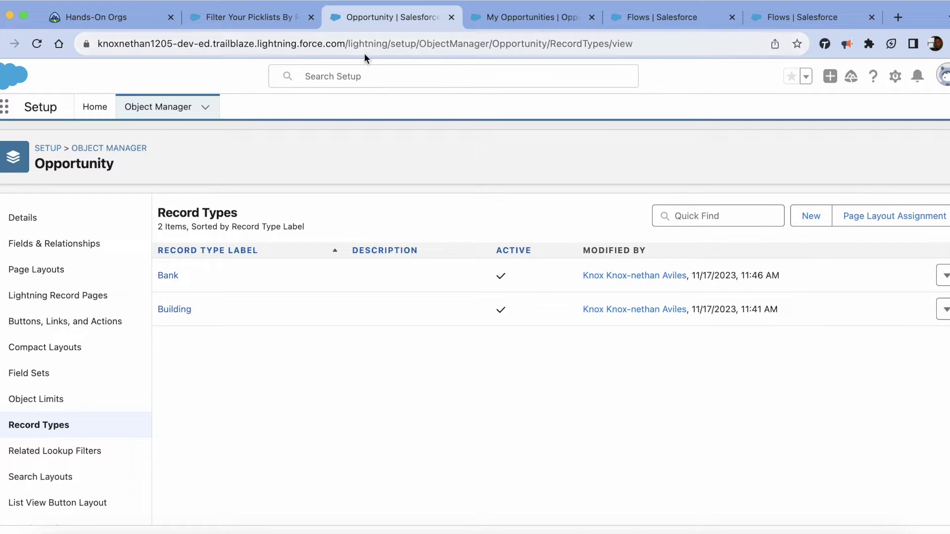
{"action": "left_click", "coordinate": [519, 16]}
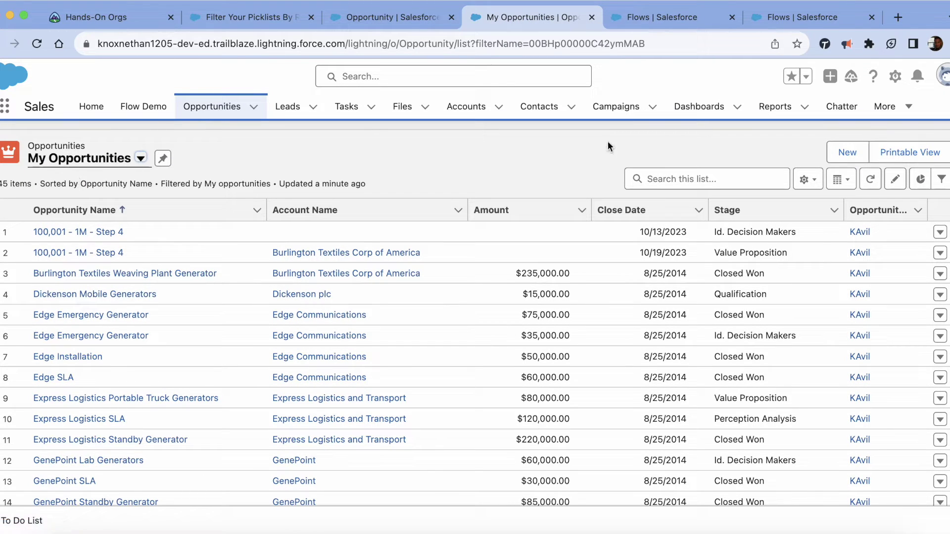
{"action": "left_click", "coordinate": [846, 152]}
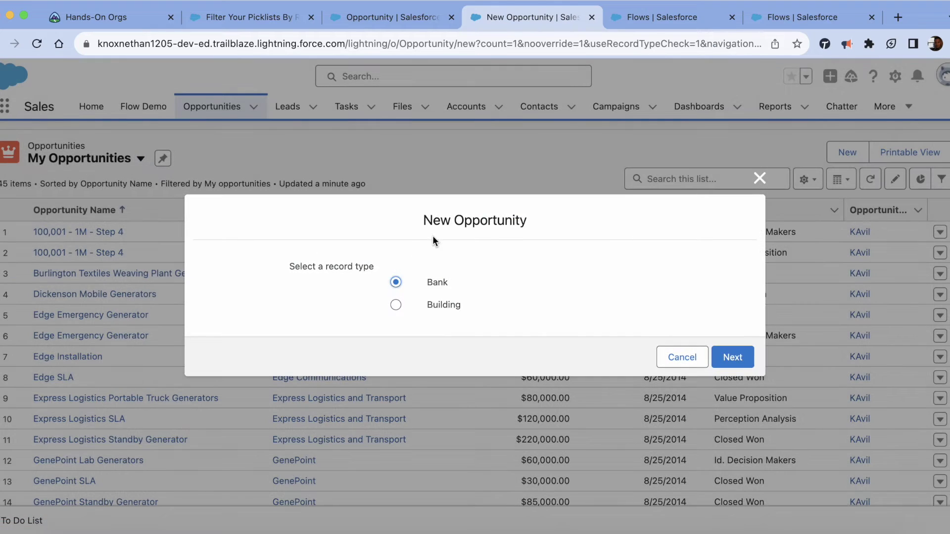
Create a Building opportunity named test with amount $50,000.00.
{"action": "left_click", "coordinate": [396, 305]}
{"action": "left_click", "coordinate": [742, 365]}
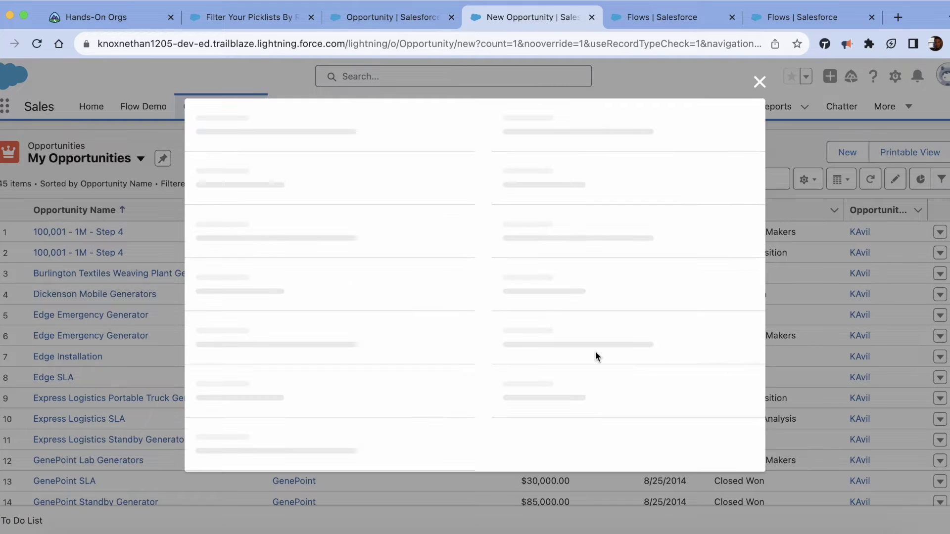
{"action": "left_click", "coordinate": [318, 313]}
{"action": "type", "text": "test"}
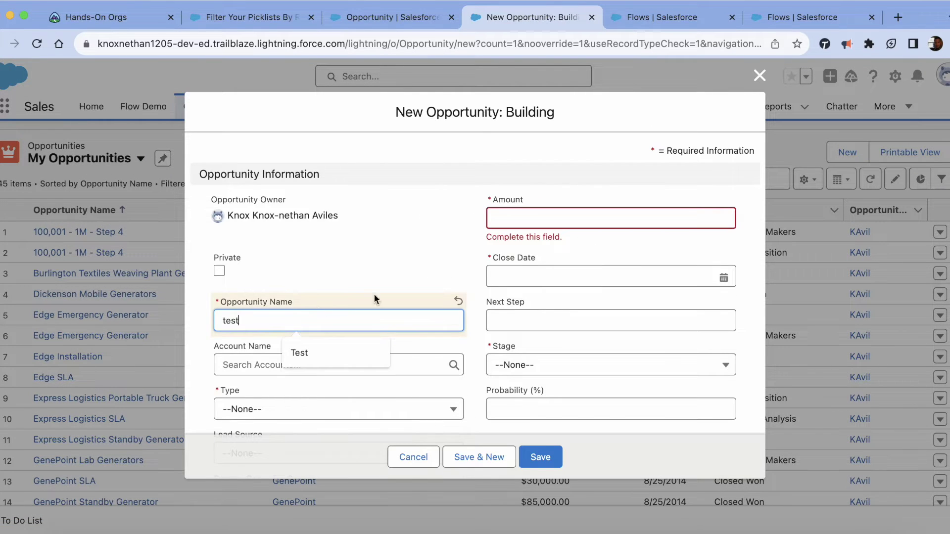
{"action": "left_click", "coordinate": [561, 221]}
{"action": "left_click", "coordinate": [582, 255]}
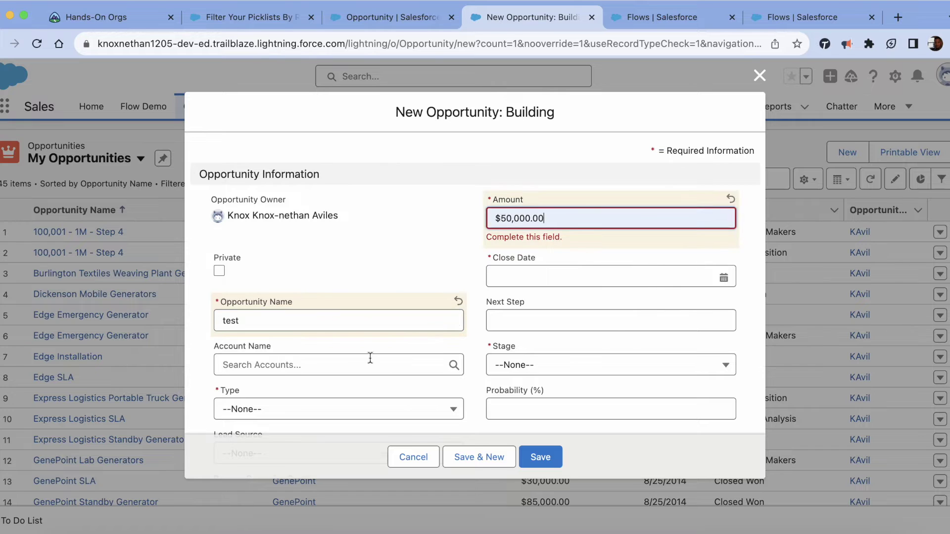
{"action": "scroll", "coordinate": [370, 356], "scroll_direction": "down", "scroll_amount": 3}
Set Type to Existing Customer - Upgrade, Stage to Needs Analysis, and Close Date to 12/5/2023.
{"action": "left_click", "coordinate": [251, 246]}
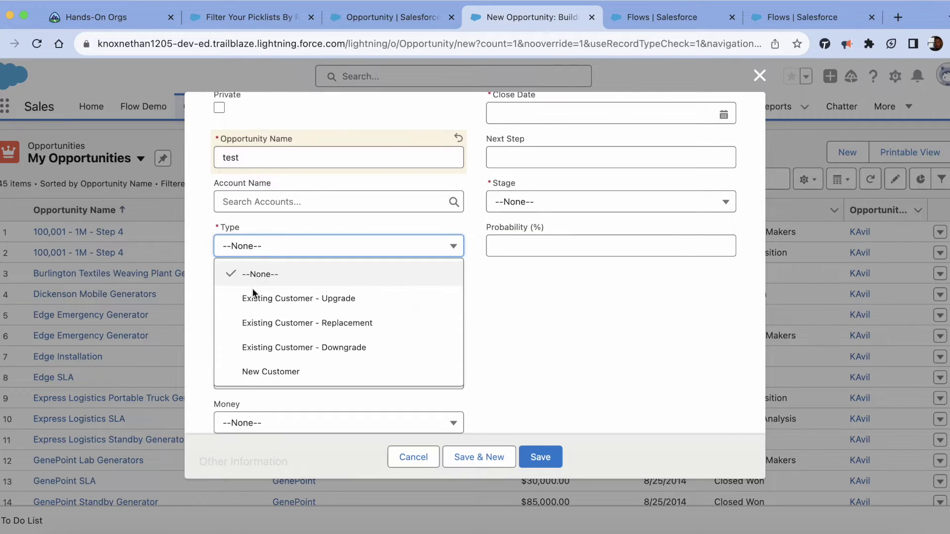
{"action": "left_click", "coordinate": [257, 297]}
{"action": "left_click", "coordinate": [536, 209]}
{"action": "left_click", "coordinate": [530, 244]}
{"action": "scroll", "coordinate": [533, 300], "scroll_direction": "down", "scroll_amount": 5}
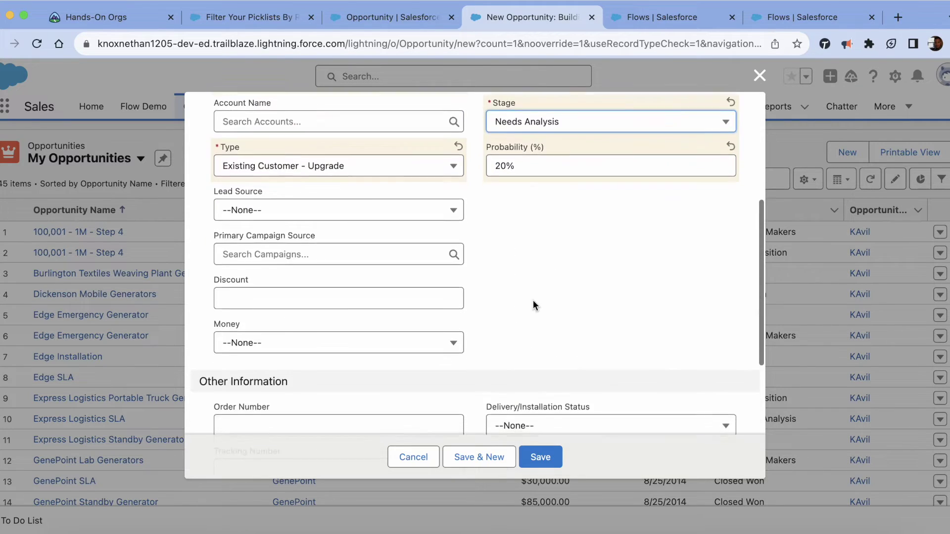
{"action": "scroll", "coordinate": [532, 300], "scroll_direction": "up", "scroll_amount": 7}
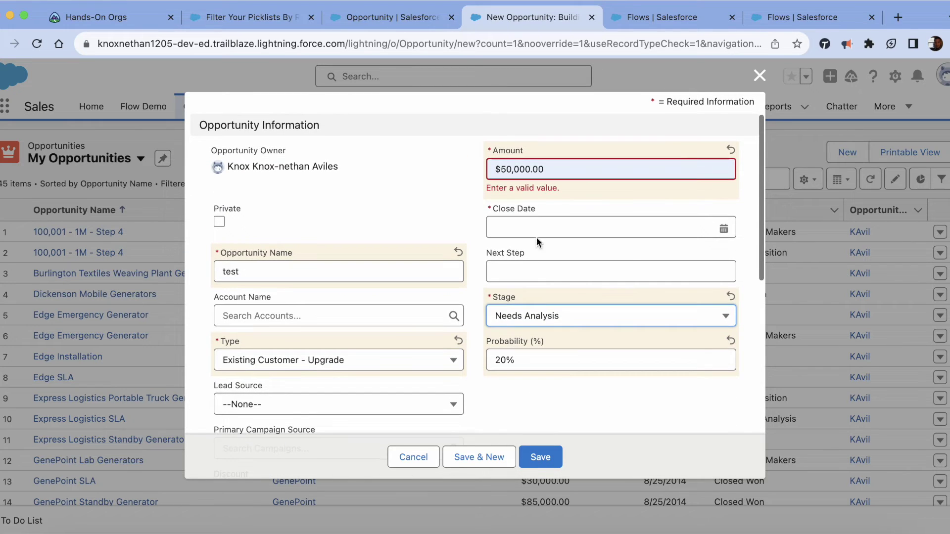
{"action": "left_click", "coordinate": [535, 236]}
{"action": "left_click", "coordinate": [610, 442]}
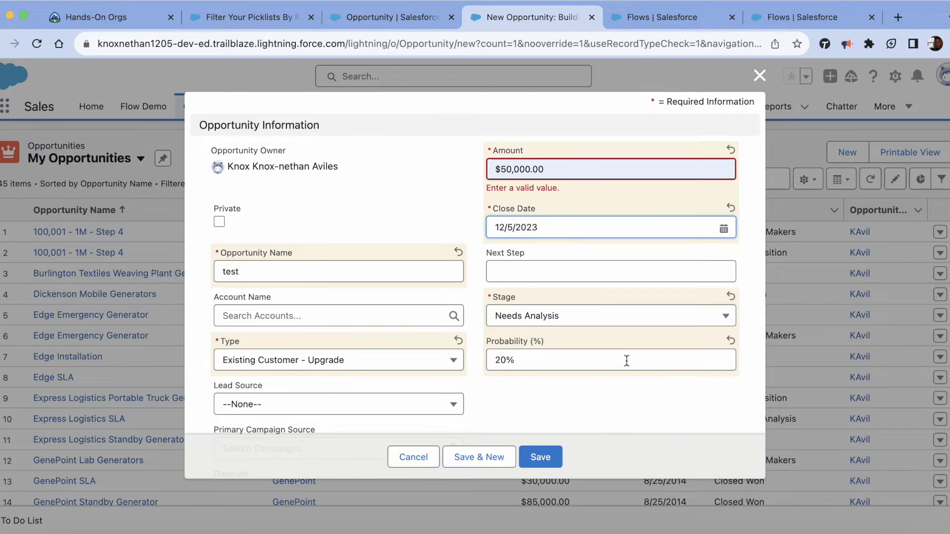
{"action": "scroll", "coordinate": [627, 361], "scroll_direction": "down", "scroll_amount": 2}
{"action": "scroll", "coordinate": [626, 360], "scroll_direction": "down", "scroll_amount": 4}
Replace the invalid Amount with 20 and save the opportunity.
{"action": "left_click", "coordinate": [540, 457]}
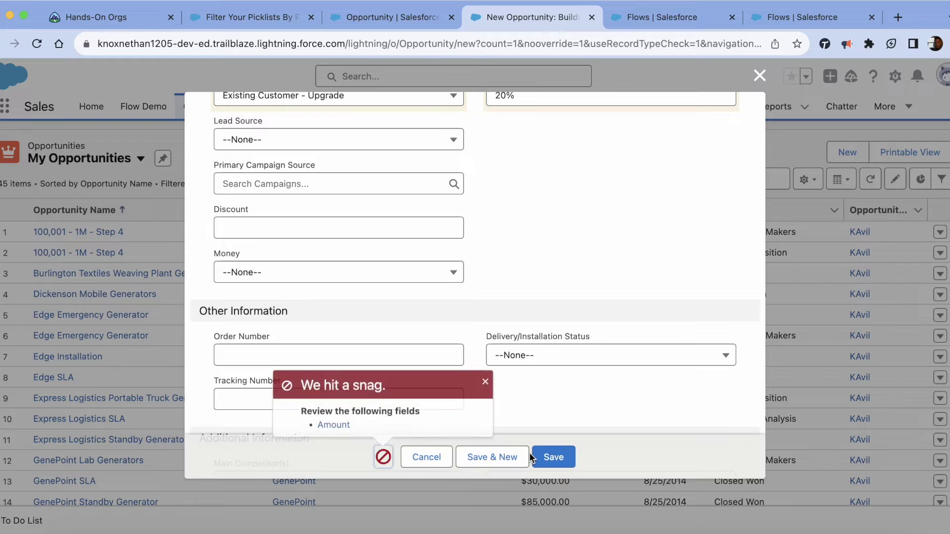
{"action": "left_click", "coordinate": [329, 422]}
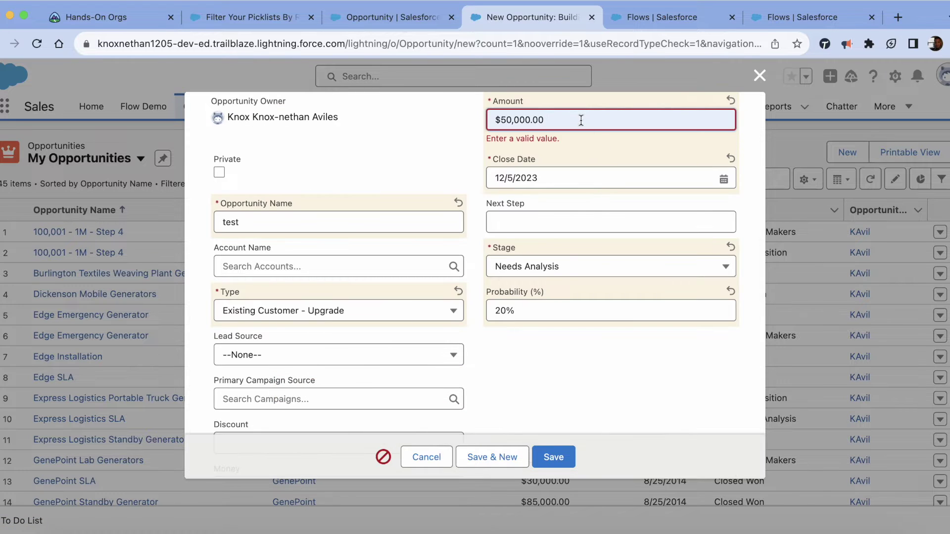
{"action": "key", "text": "super+a"}
{"action": "key", "text": "BackSpace"}
{"action": "type", "text": "20"}
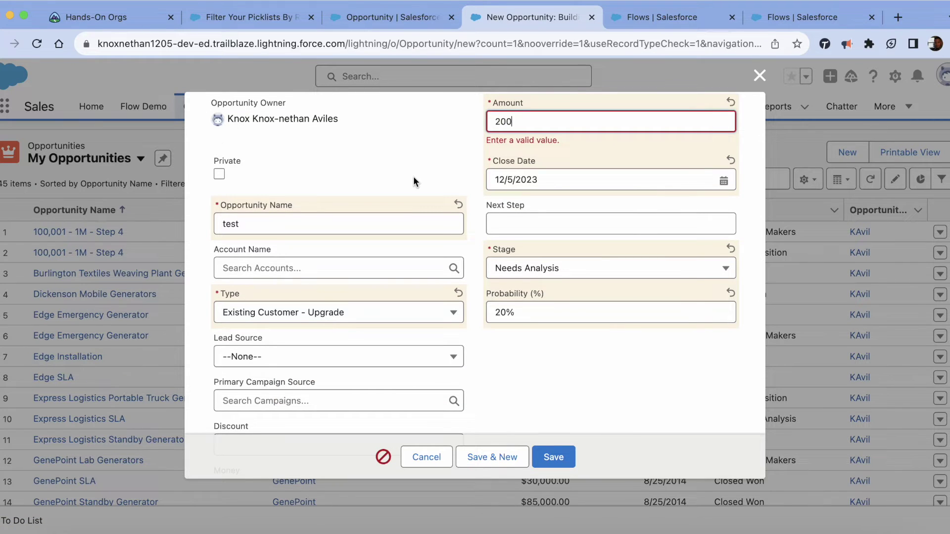
{"action": "left_click", "coordinate": [413, 175]}
{"action": "left_click", "coordinate": [553, 457]}
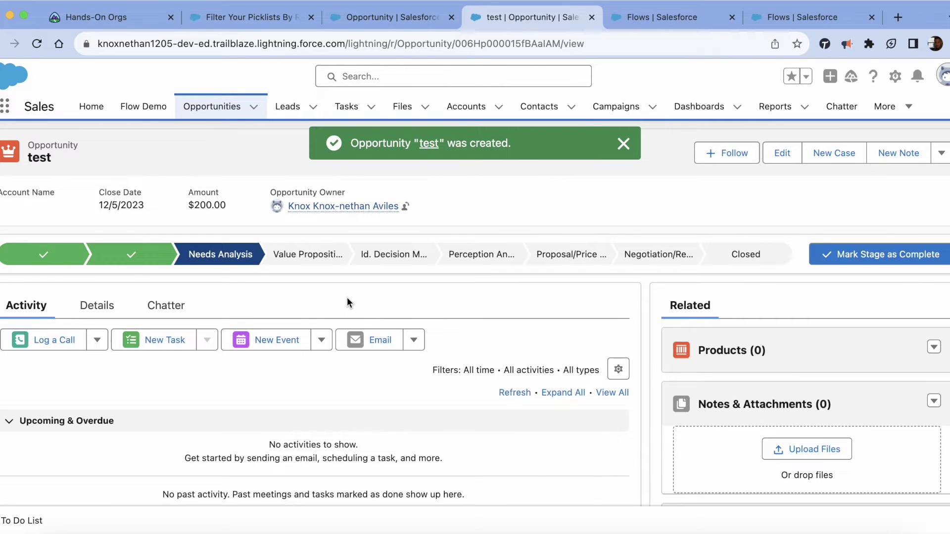
In Salesforce Inspector's Show all data, filter by 'record' and select the RecordTypeId 012Hp000001m2zjIAA.
{"action": "left_click", "coordinate": [623, 144]}
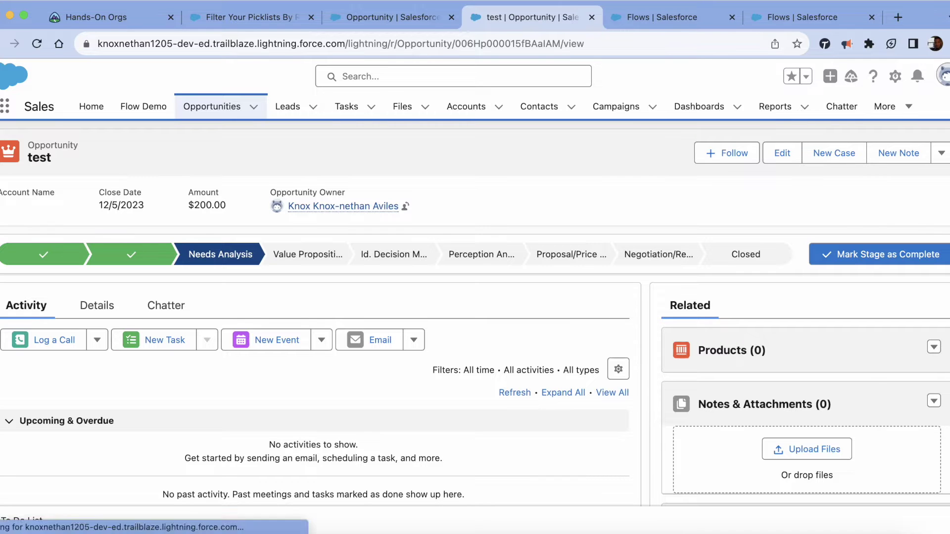
{"action": "left_click", "coordinate": [945, 183]}
{"action": "left_click", "coordinate": [858, 337]}
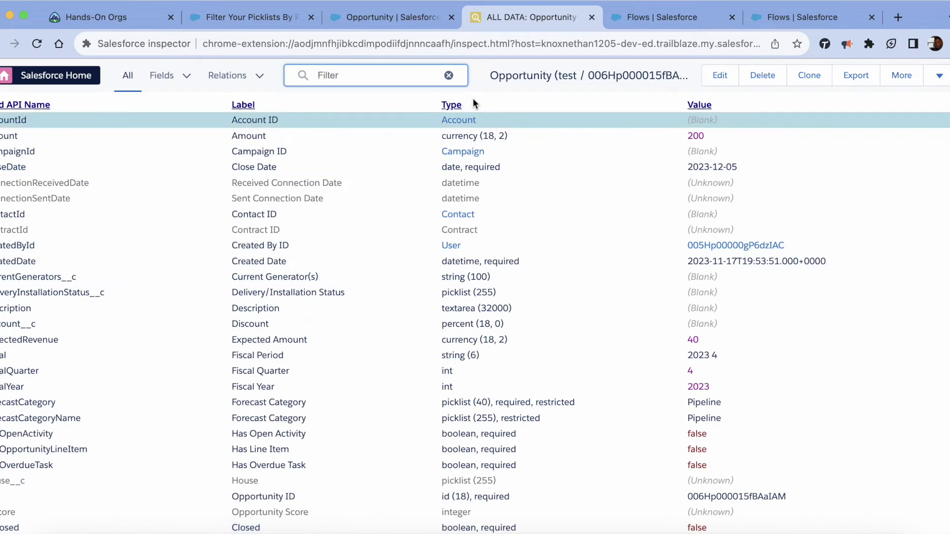
{"action": "type", "text": "record"}
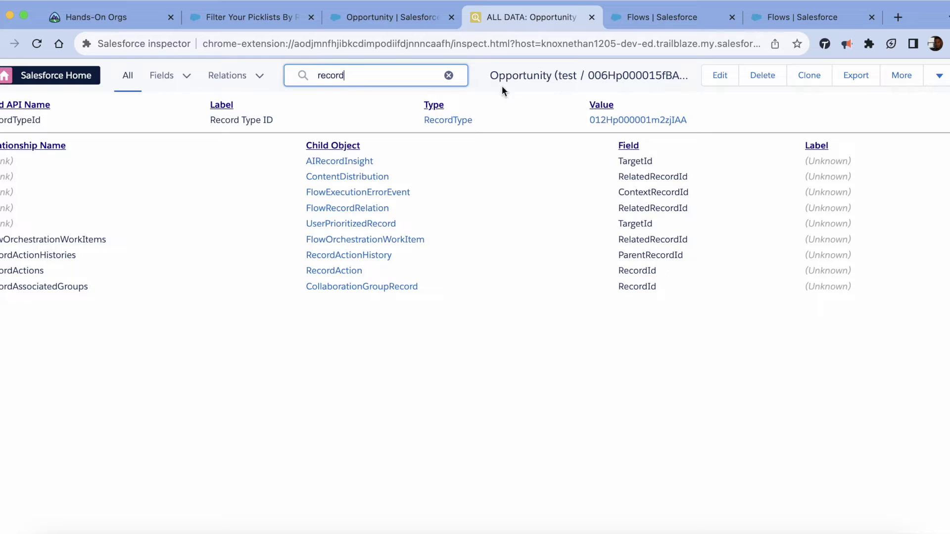
{"action": "double_click", "coordinate": [707, 119]}
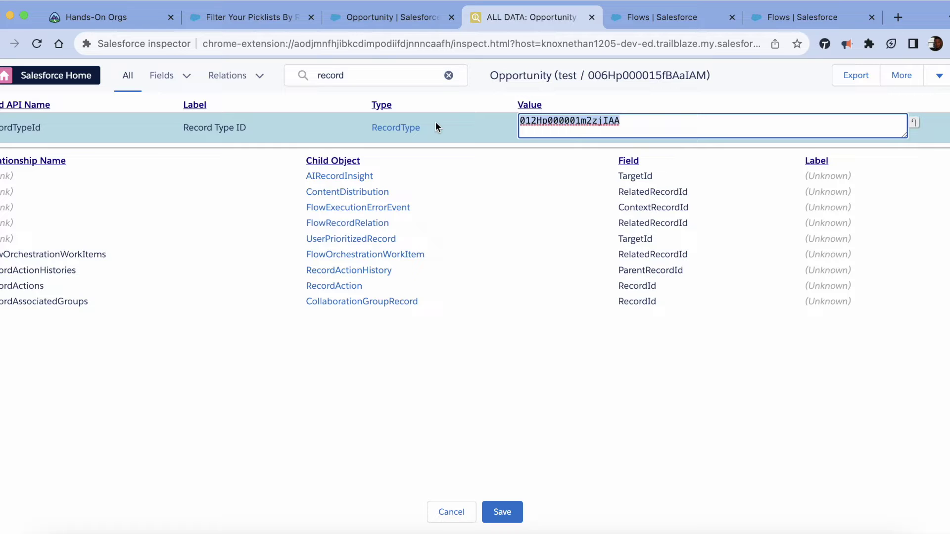
{"action": "left_click", "coordinate": [706, 19]}
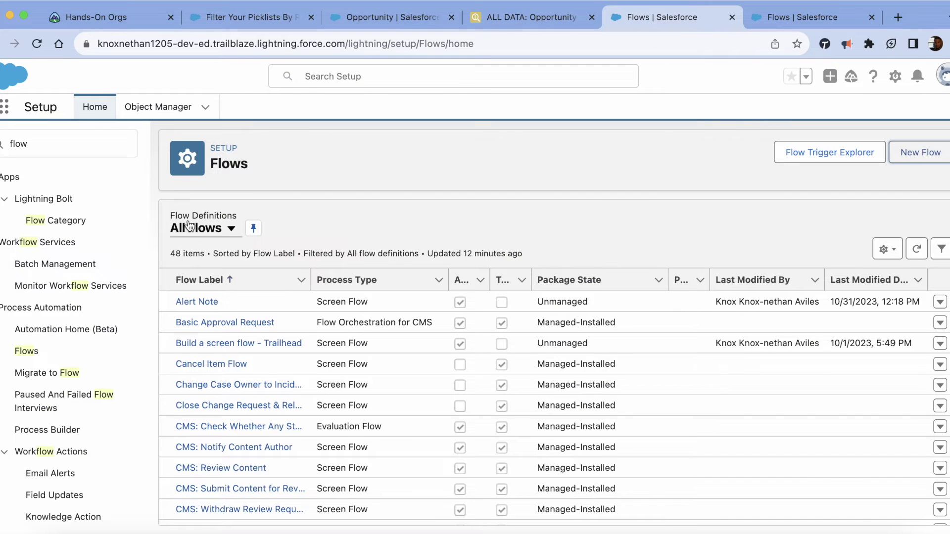
Create a new blank Screen Flow from the Setup Flows list.
{"action": "left_click", "coordinate": [811, 17]}
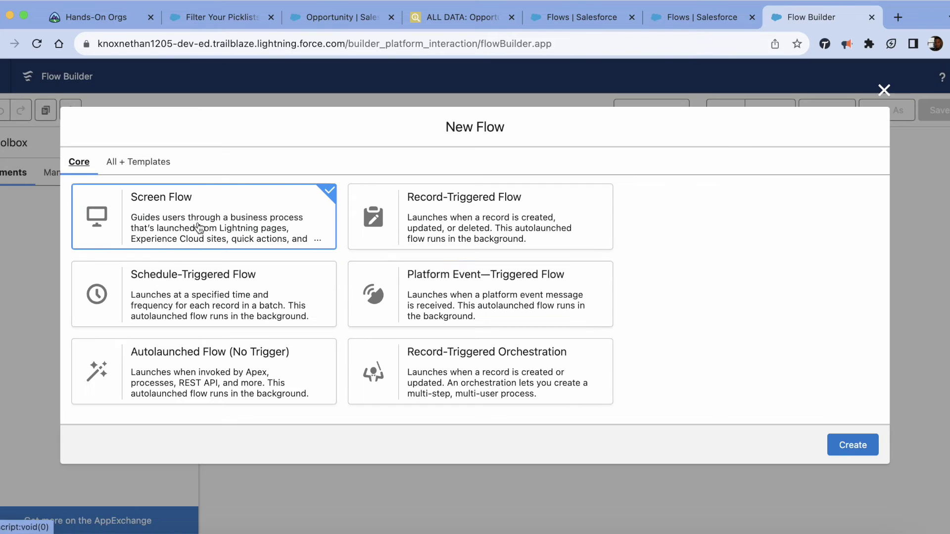
{"action": "left_click", "coordinate": [853, 446]}
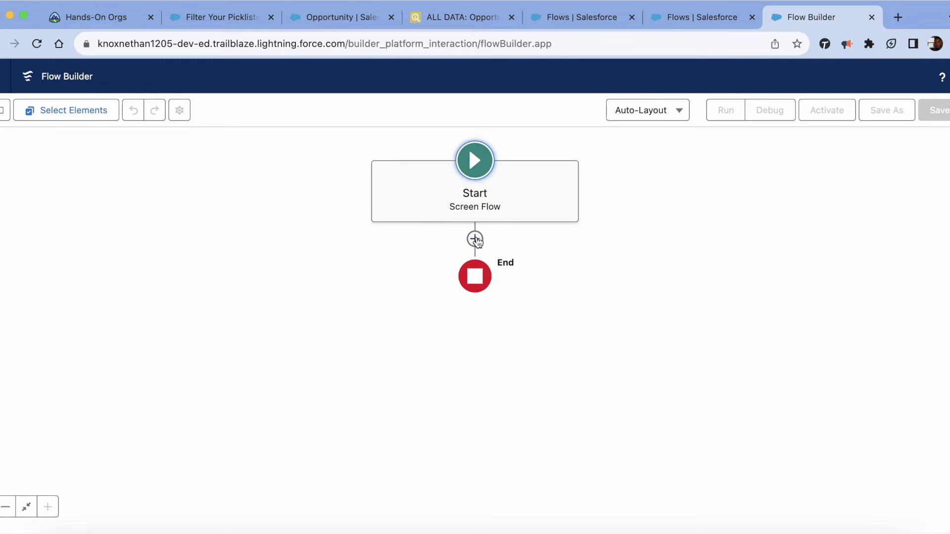
{"action": "left_click", "coordinate": [475, 237]}
Add a Get Records element labelled getOpportunity that queries the Opportunity object.
{"action": "type", "text": "get"}
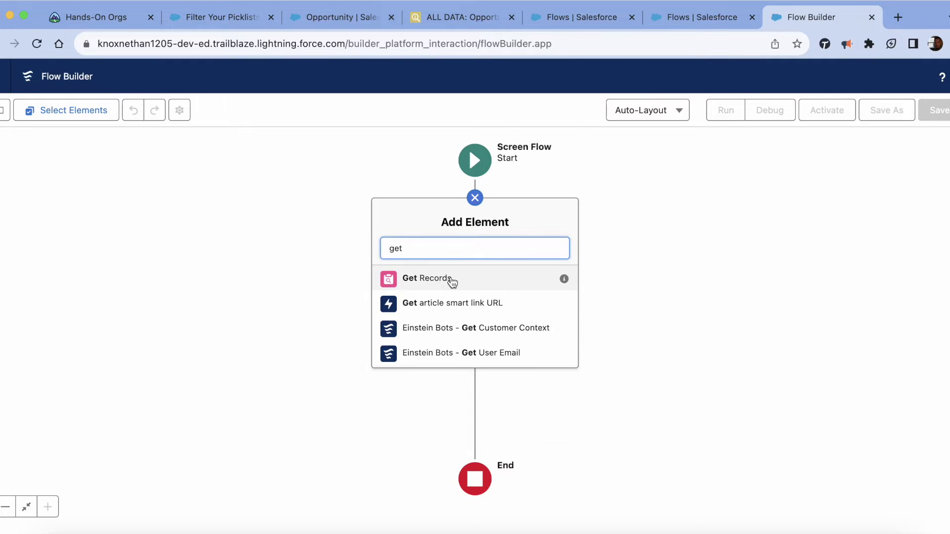
{"action": "left_click", "coordinate": [452, 276]}
{"action": "type", "text": "getOpportunity"}
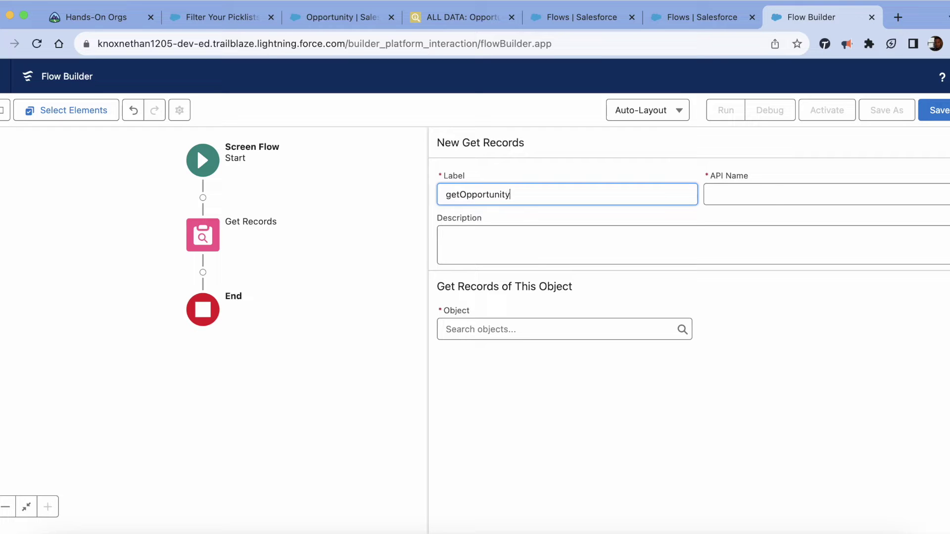
{"action": "key", "text": "Tab"}
{"action": "key", "text": "Tab"}
{"action": "key", "text": "Tab"}
{"action": "type", "text": "Opp"}
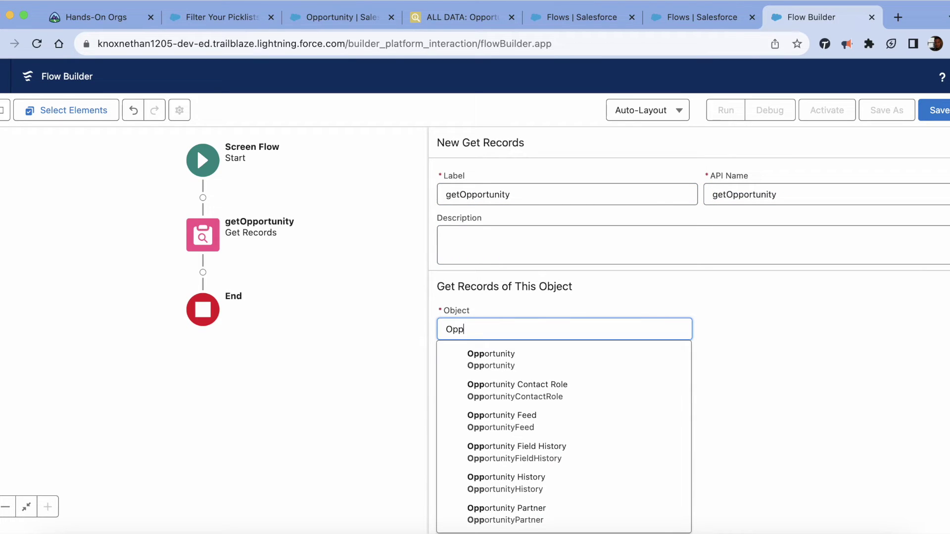
{"action": "left_click", "coordinate": [536, 357]}
Filter getOpportunity so RecordTypeId equals the pasted ID 012Hp000001m2zjIAA.
{"action": "scroll", "coordinate": [537, 331], "scroll_direction": "down", "scroll_amount": 3}
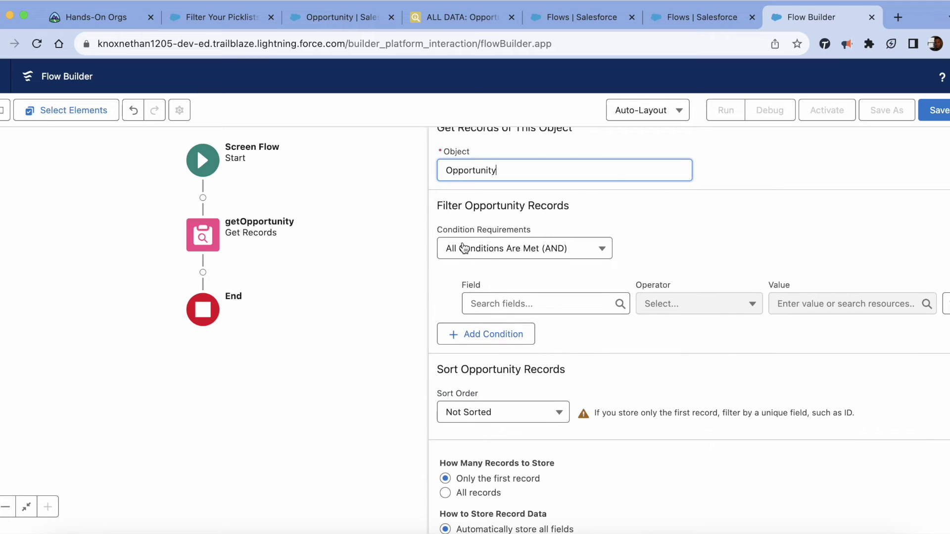
{"action": "left_click", "coordinate": [485, 305]}
{"action": "type", "text": "recor"}
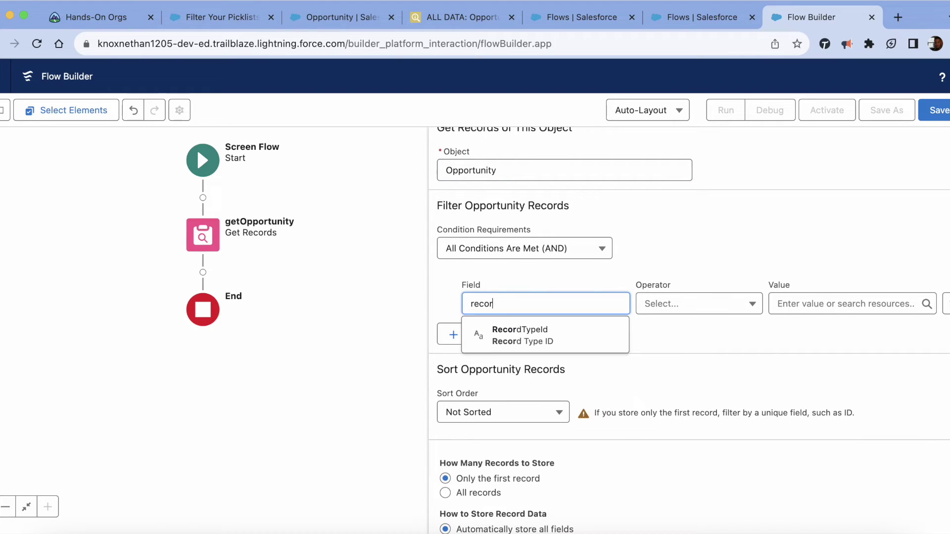
{"action": "type", "text": "d"}
{"action": "left_click", "coordinate": [499, 335]}
{"action": "left_click", "coordinate": [866, 292]}
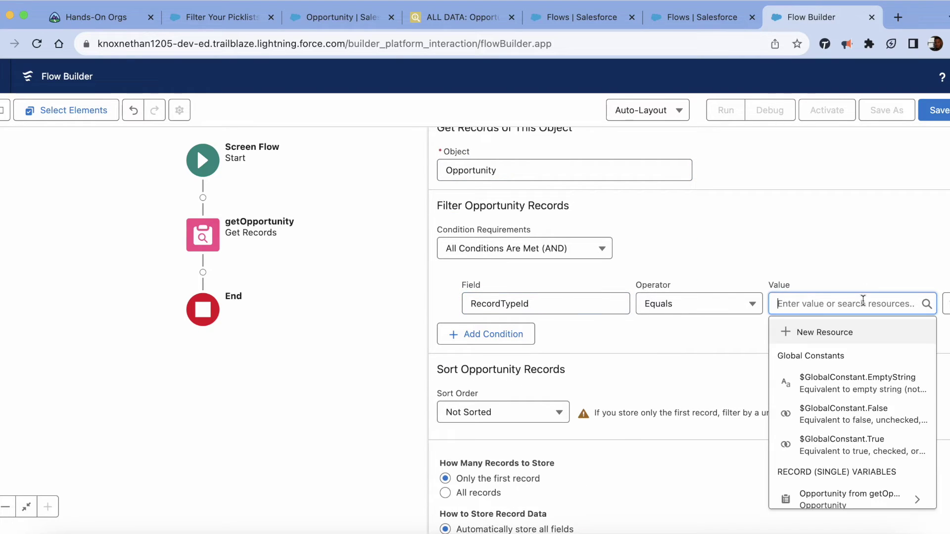
{"action": "type", "text": "012Hp000001m2zjIAA"}
{"action": "left_click", "coordinate": [814, 243]}
{"action": "scroll", "coordinate": [752, 358], "scroll_direction": "down", "scroll_amount": 1}
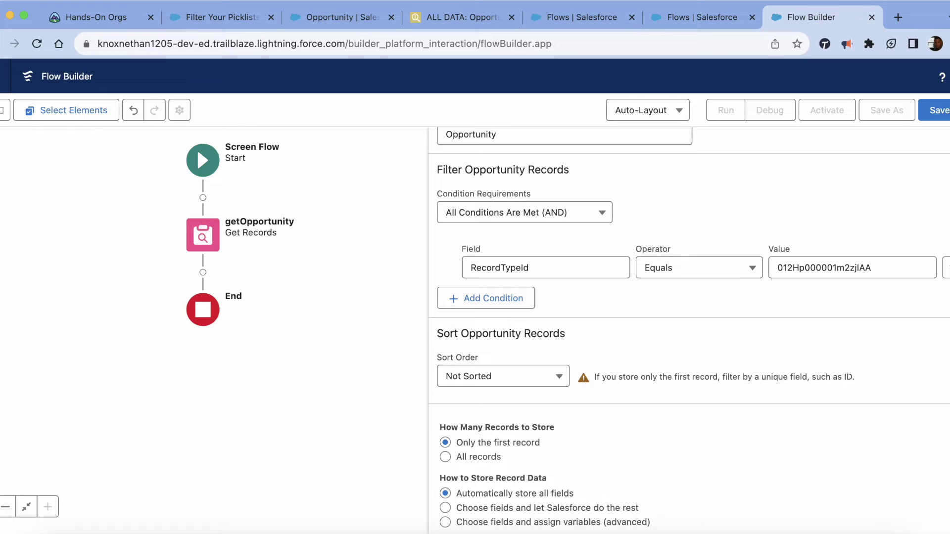
{"action": "scroll", "coordinate": [530, 342], "scroll_direction": "up", "scroll_amount": 3}
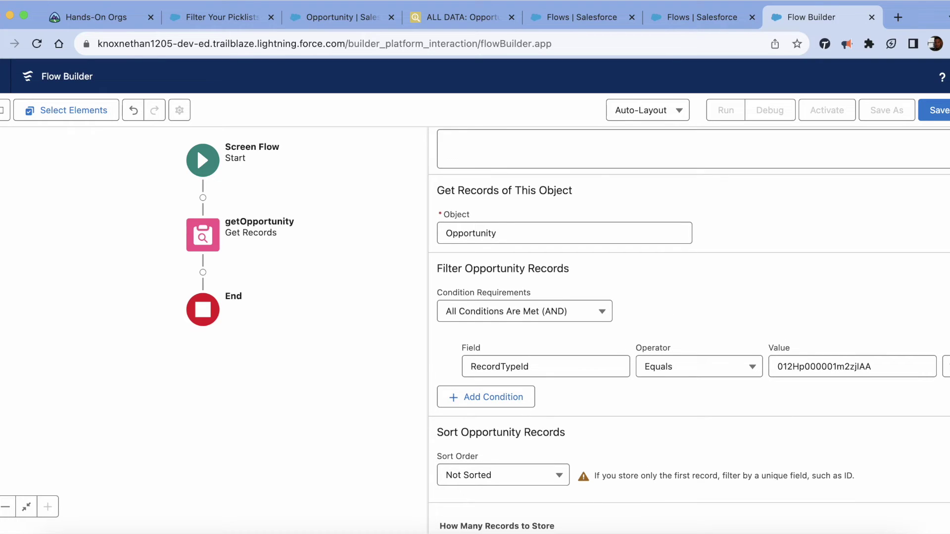
{"action": "key", "text": "Escape"}
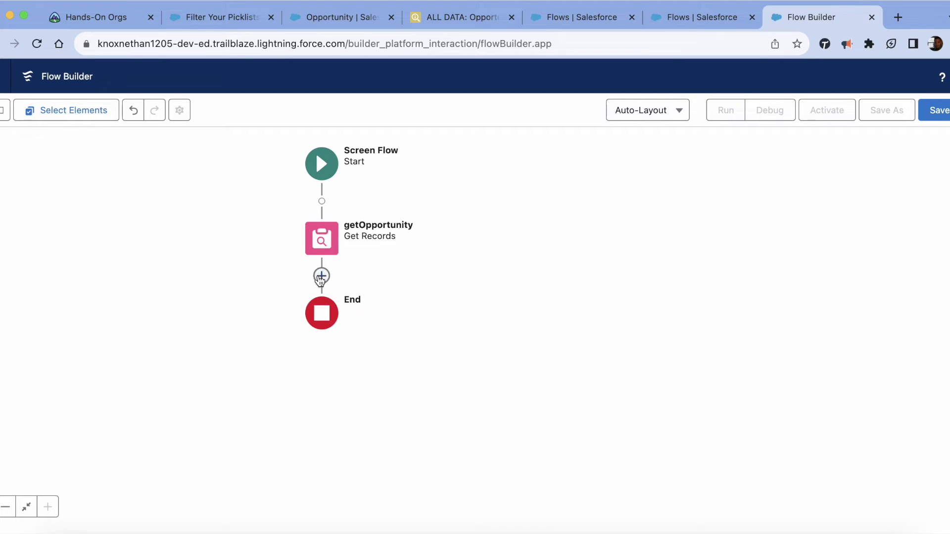
{"action": "left_click", "coordinate": [321, 276]}
Add a Screen element labelled screen after getOpportunity.
{"action": "left_click", "coordinate": [307, 382]}
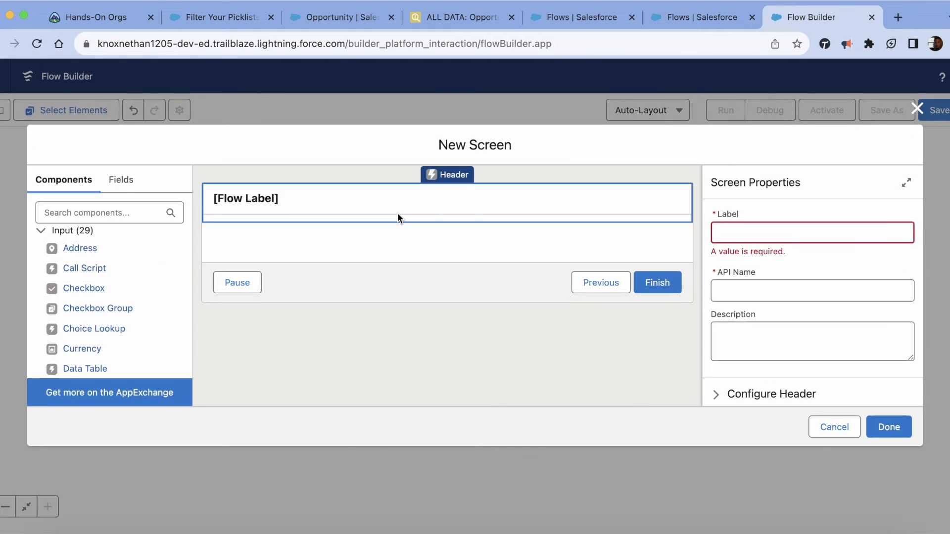
{"action": "left_click", "coordinate": [755, 232]}
{"action": "type", "text": "screen"}
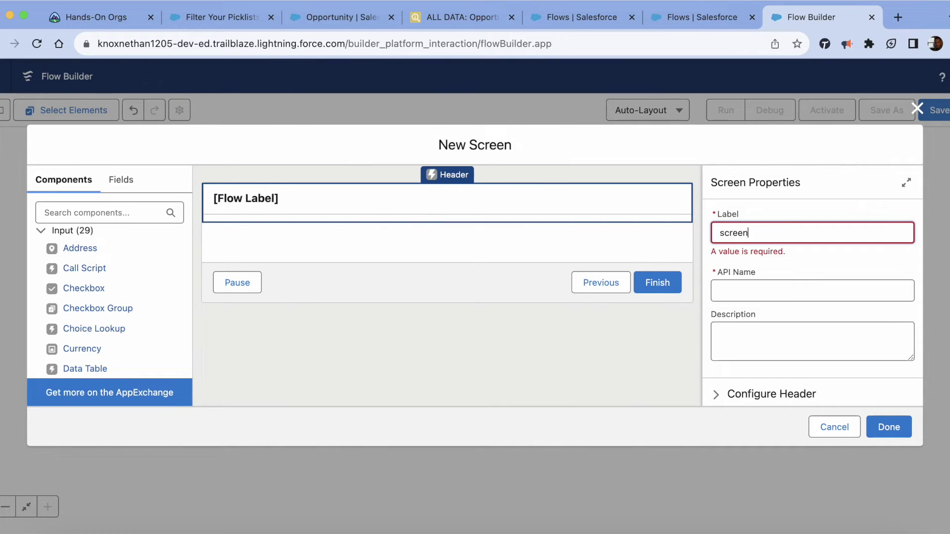
{"action": "key", "text": "Tab"}
{"action": "key", "text": "Tab"}
{"action": "key", "text": "Tab"}
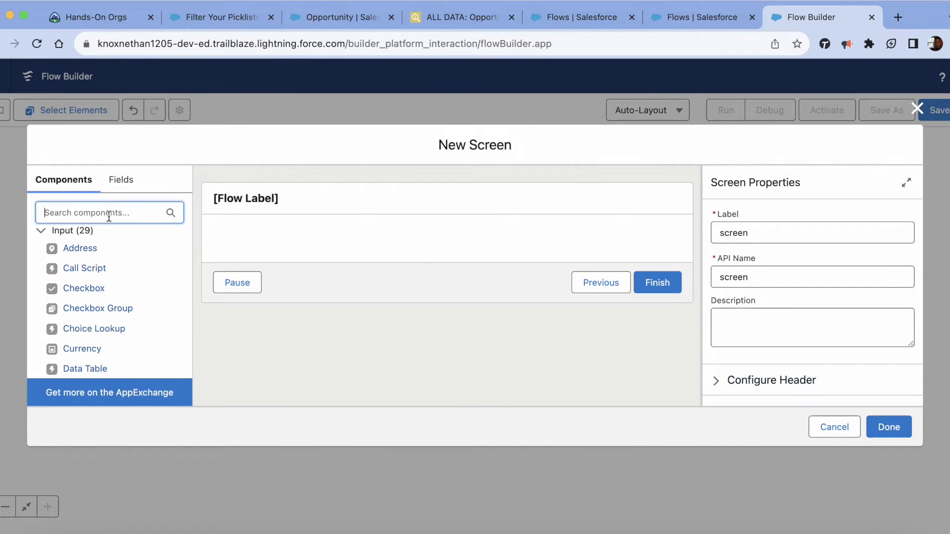
Place the Money field from the getOpportunity record on the screen and finish editing.
{"action": "left_click", "coordinate": [110, 184]}
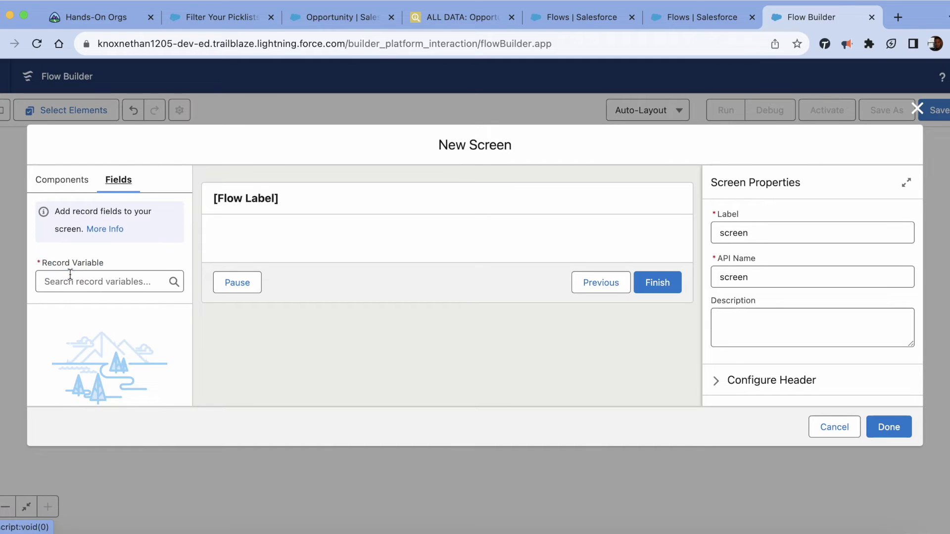
{"action": "left_click", "coordinate": [70, 275]}
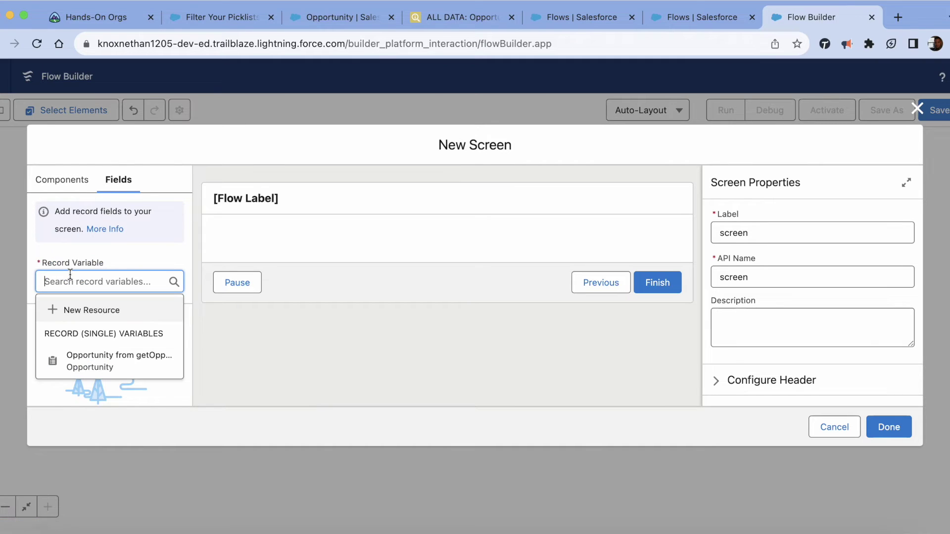
{"action": "left_click", "coordinate": [72, 363]}
{"action": "scroll", "coordinate": [143, 328], "scroll_direction": "down", "scroll_amount": 10}
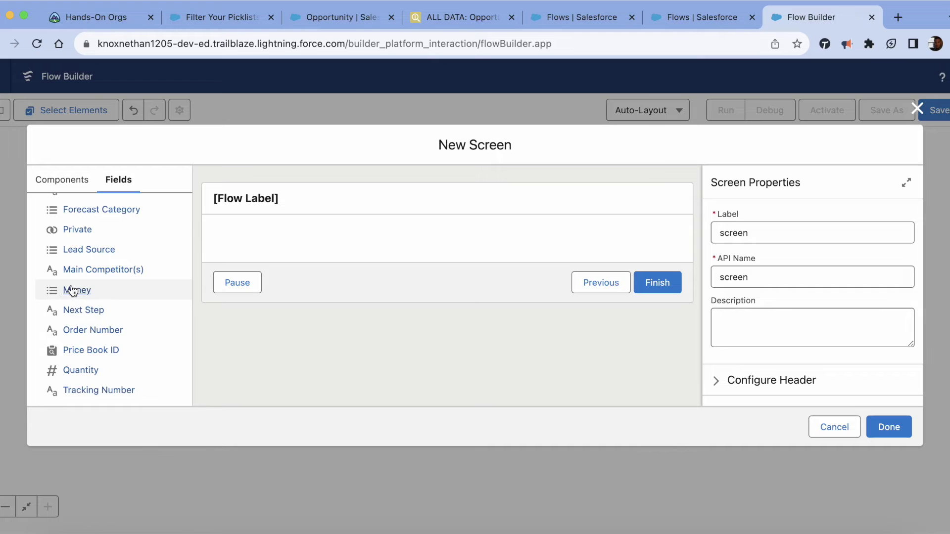
{"action": "left_click_drag", "start_coordinate": [73, 291], "coordinate": [375, 244]}
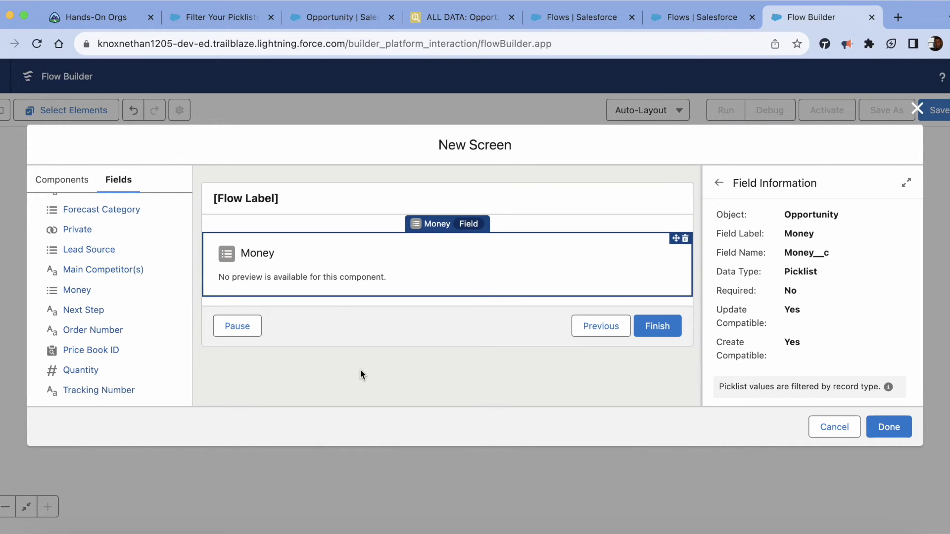
{"action": "left_click", "coordinate": [889, 427]}
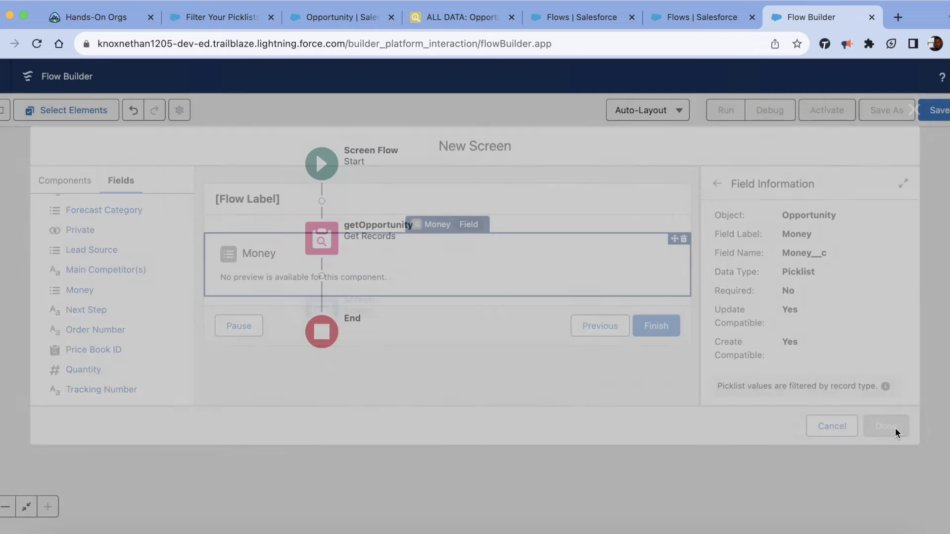
Try saving the flow as example, which clashes with an existing flow name.
{"action": "left_click", "coordinate": [938, 110]}
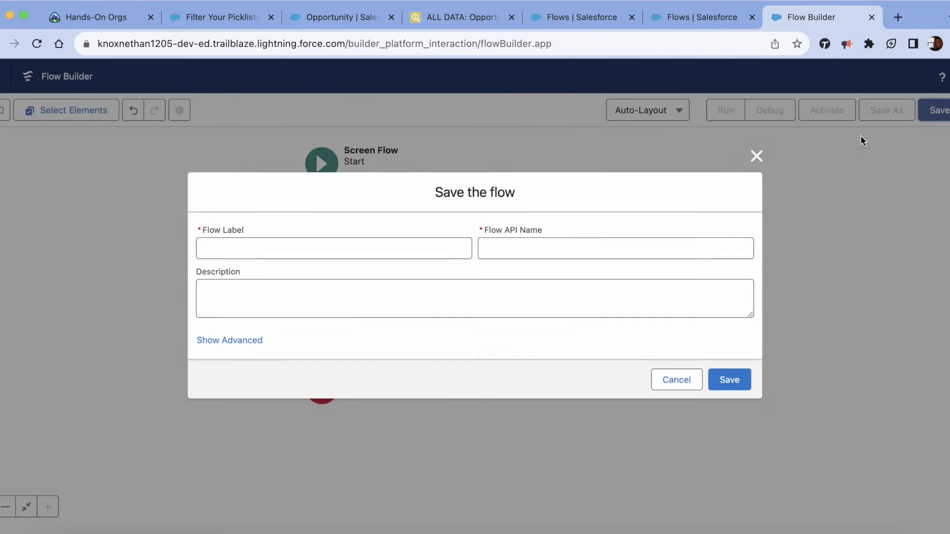
{"action": "type", "text": "example"}
{"action": "left_click", "coordinate": [754, 304]}
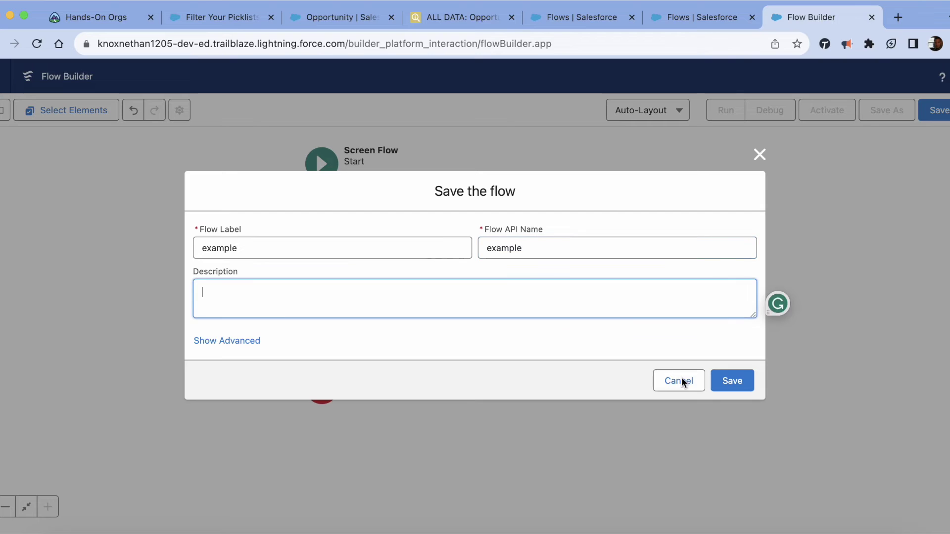
{"action": "left_click", "coordinate": [732, 381]}
{"action": "scroll", "coordinate": [685, 305], "scroll_direction": "down", "scroll_amount": 1}
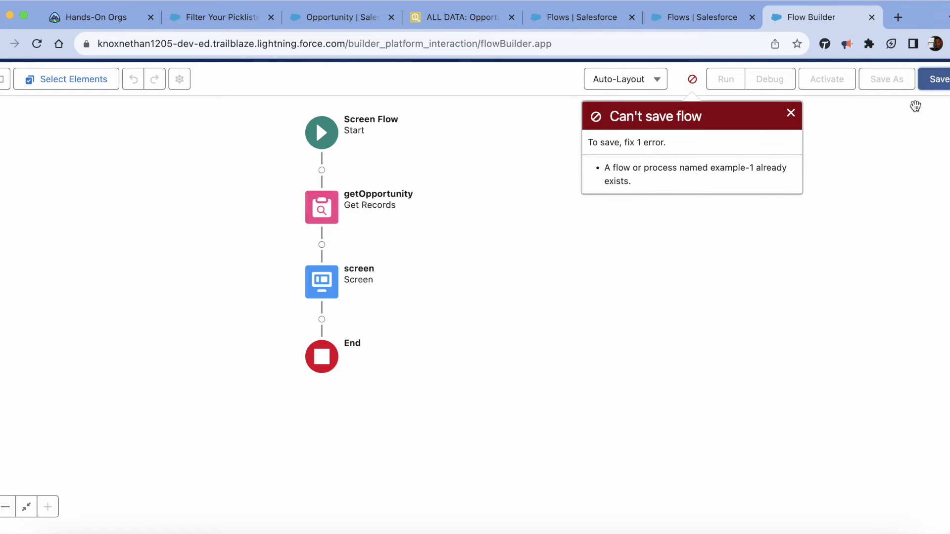
Rename the flow label and API name to example2023 and save.
{"action": "left_click", "coordinate": [937, 89]}
{"action": "left_click", "coordinate": [384, 256]}
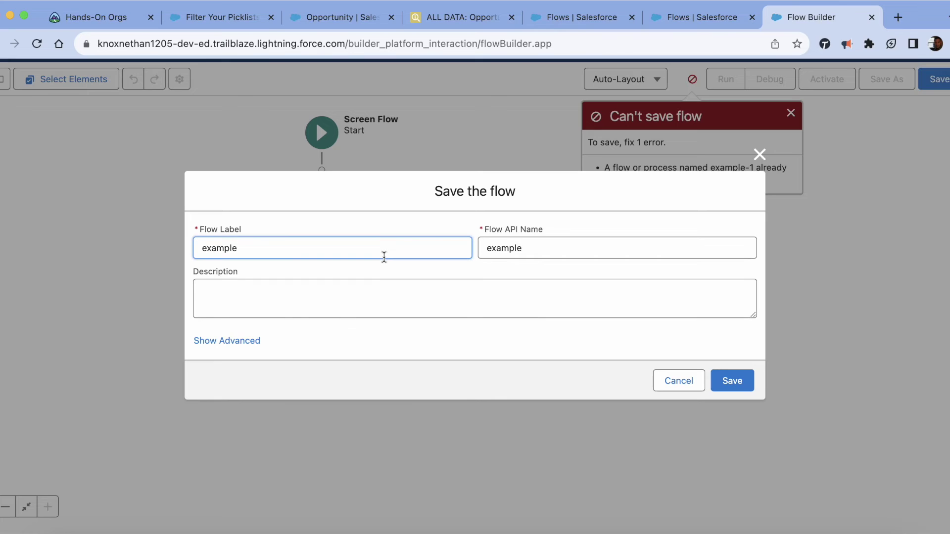
{"action": "type", "text": "2023"}
{"action": "left_click", "coordinate": [559, 248]}
{"action": "type", "text": "22"}
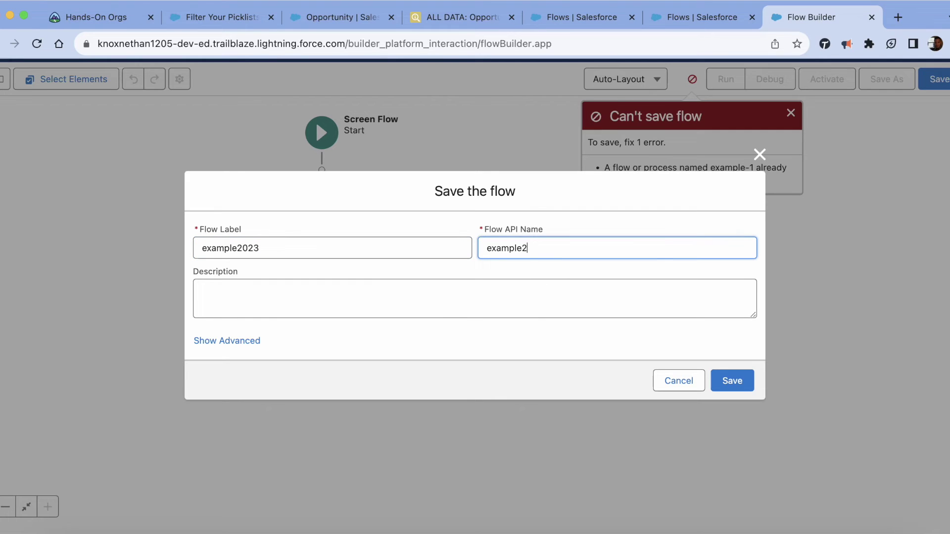
{"action": "type", "text": "23"}
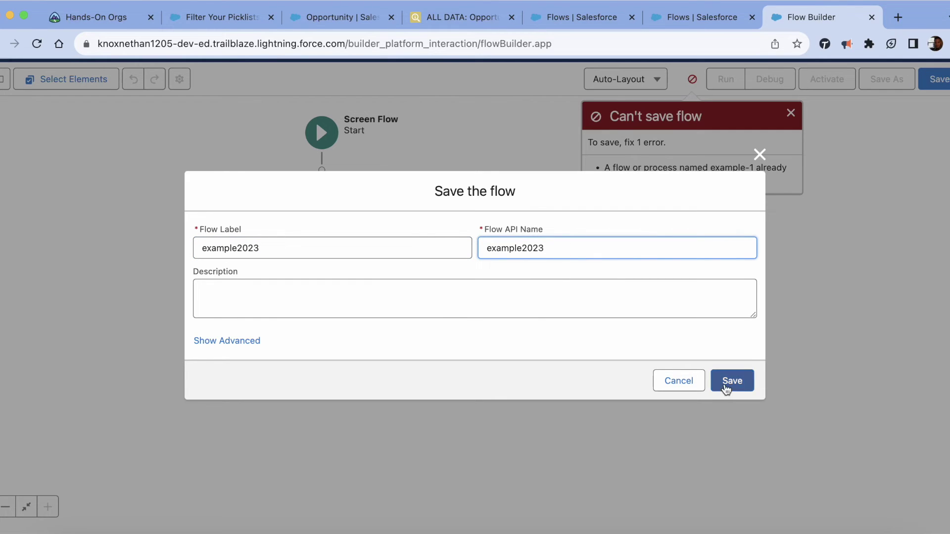
{"action": "left_click", "coordinate": [729, 383]}
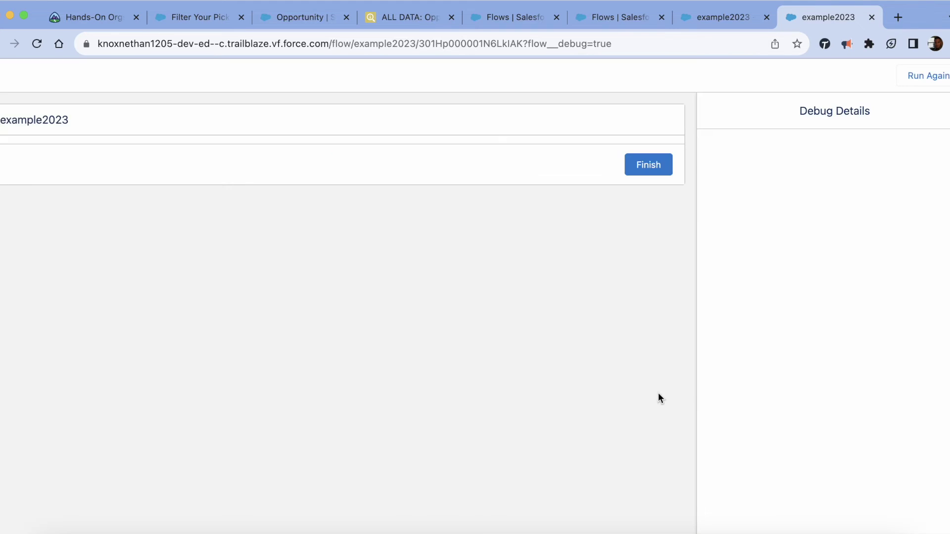
In the debug run, confirm the Money picklist lists Cash, Free, Debt and Credit.
{"action": "left_click", "coordinate": [101, 172]}
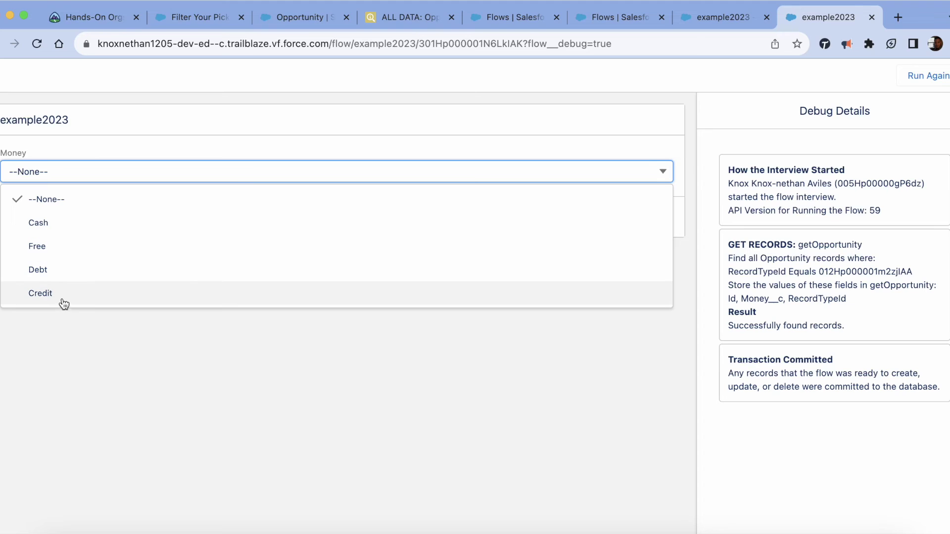
{"action": "left_click", "coordinate": [97, 363]}
{"action": "left_click", "coordinate": [703, 19]}
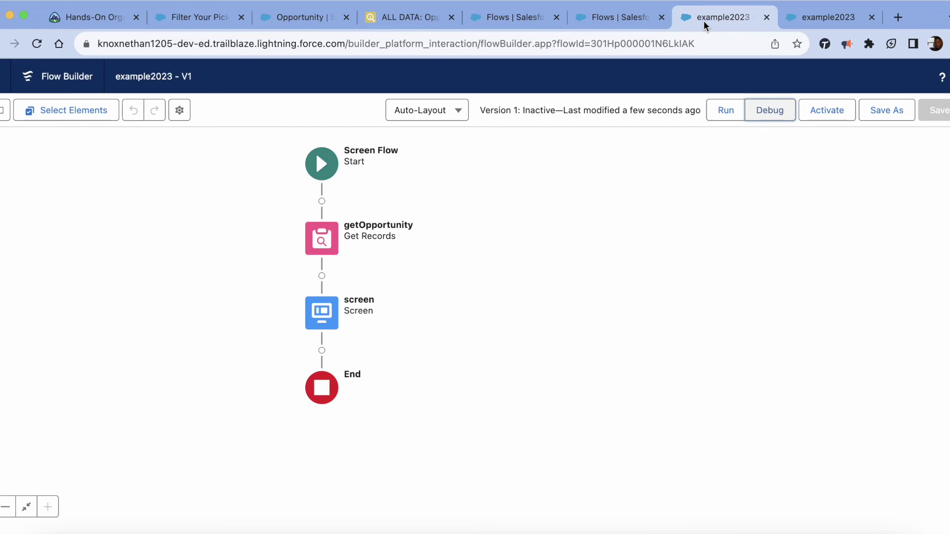
{"action": "left_click", "coordinate": [621, 20]}
Check that the Building record type allows Money values Cash, Free, Debt and Credit.
{"action": "left_click", "coordinate": [299, 18]}
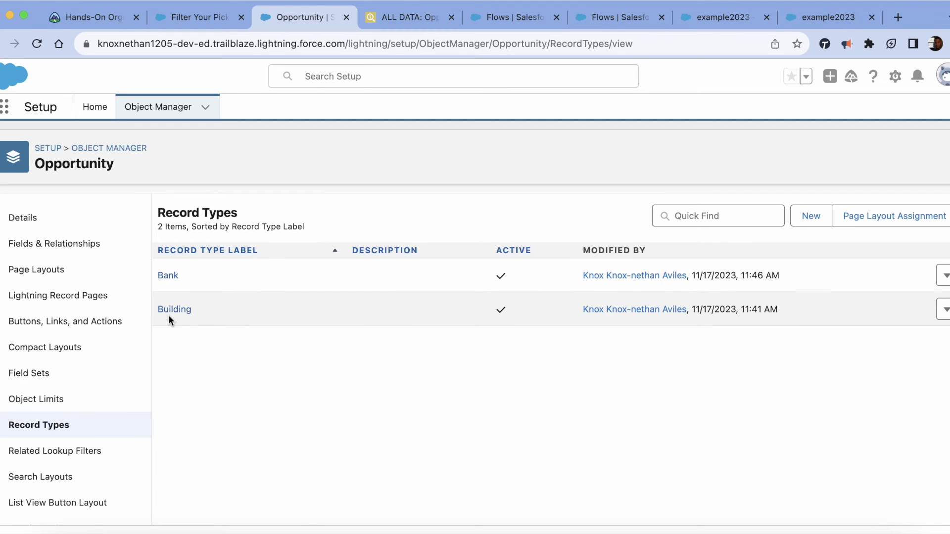
{"action": "left_click", "coordinate": [170, 312]}
{"action": "scroll", "coordinate": [290, 392], "scroll_direction": "down", "scroll_amount": 1}
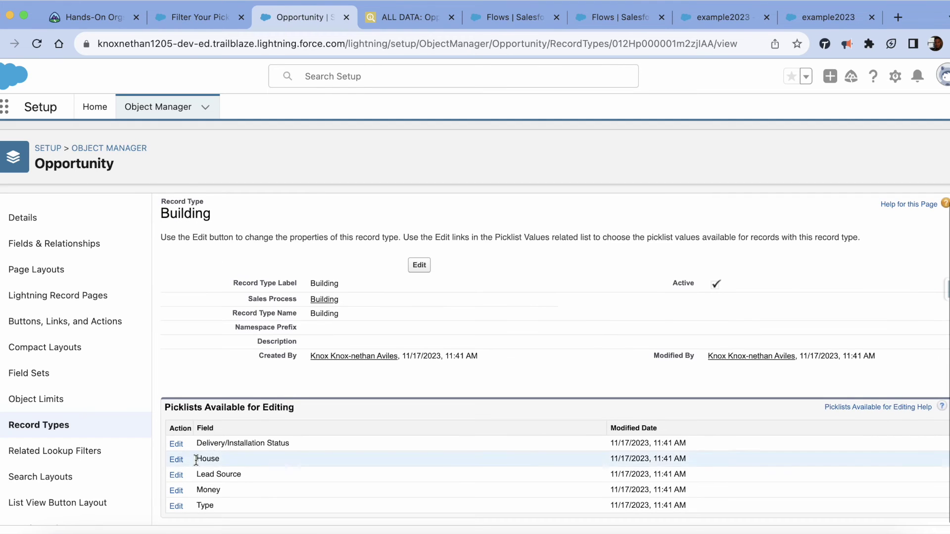
{"action": "left_click", "coordinate": [176, 490]}
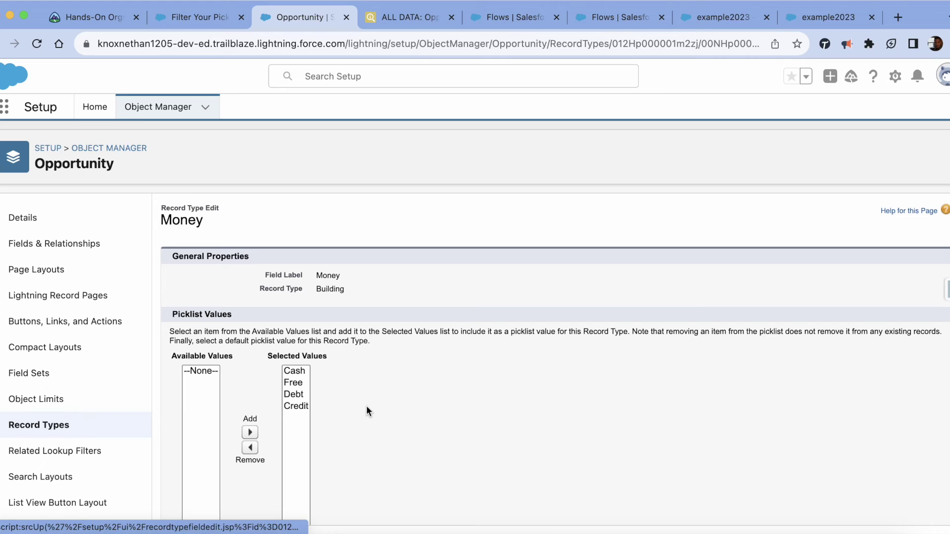
{"action": "left_click", "coordinate": [53, 434]}
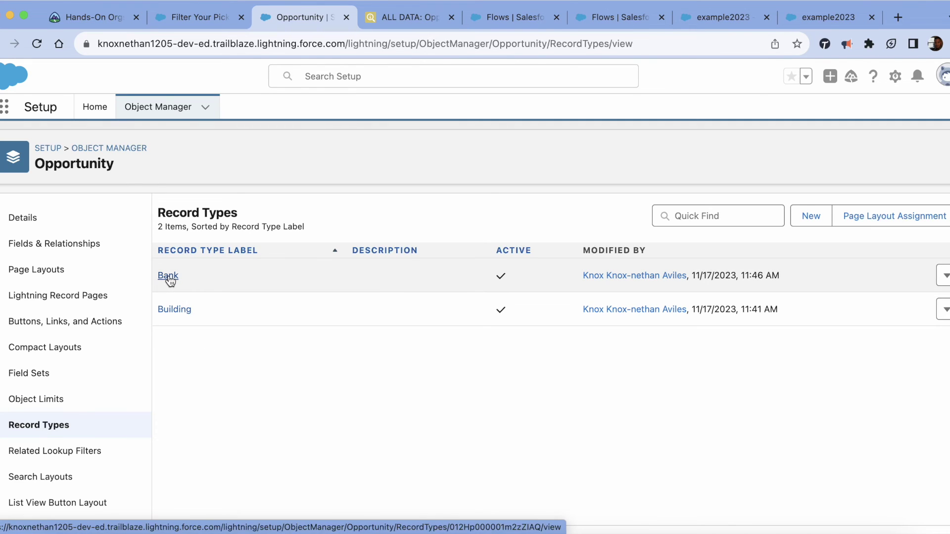
Check that the Bank record type allows only Cash, Debt and Credit, then return to example2023.
{"action": "left_click", "coordinate": [168, 276]}
{"action": "scroll", "coordinate": [229, 437], "scroll_direction": "down", "scroll_amount": 1}
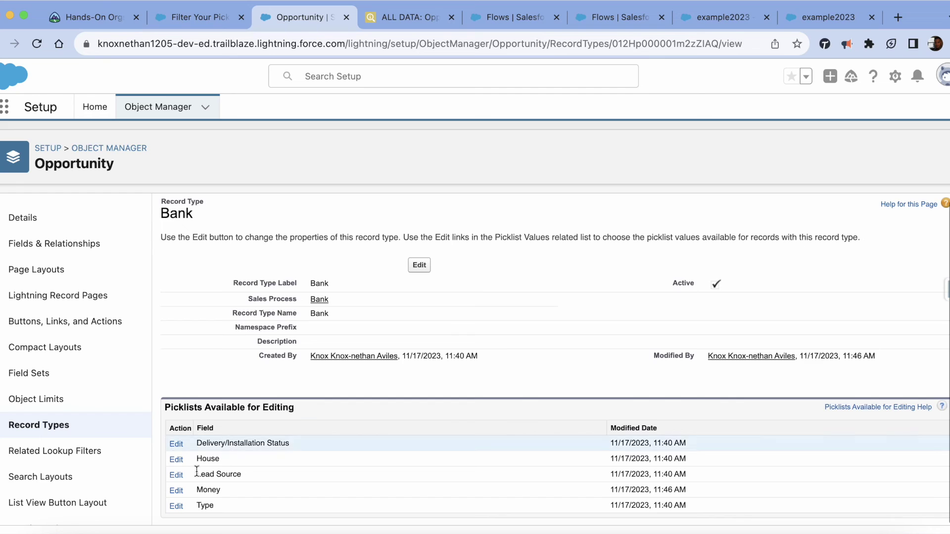
{"action": "left_click", "coordinate": [176, 491]}
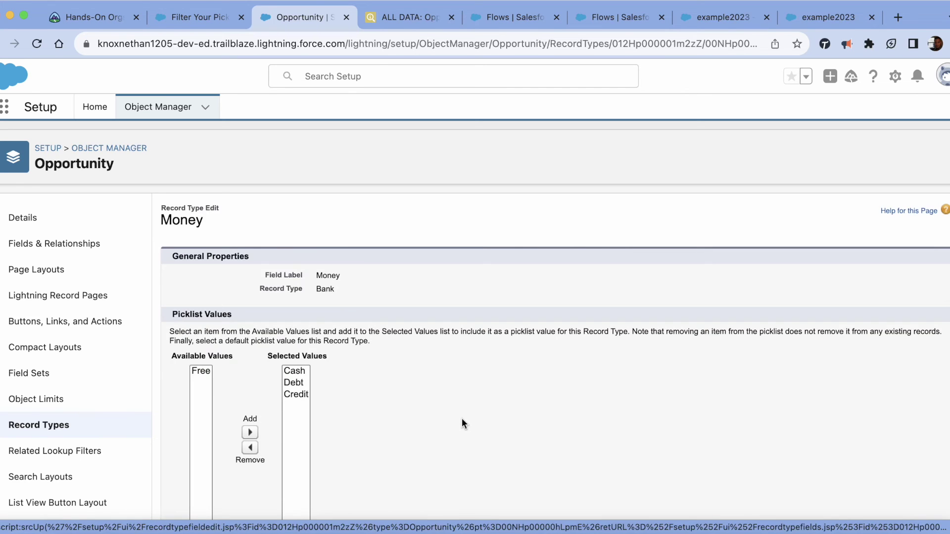
{"action": "scroll", "coordinate": [330, 428], "scroll_direction": "down", "scroll_amount": 2}
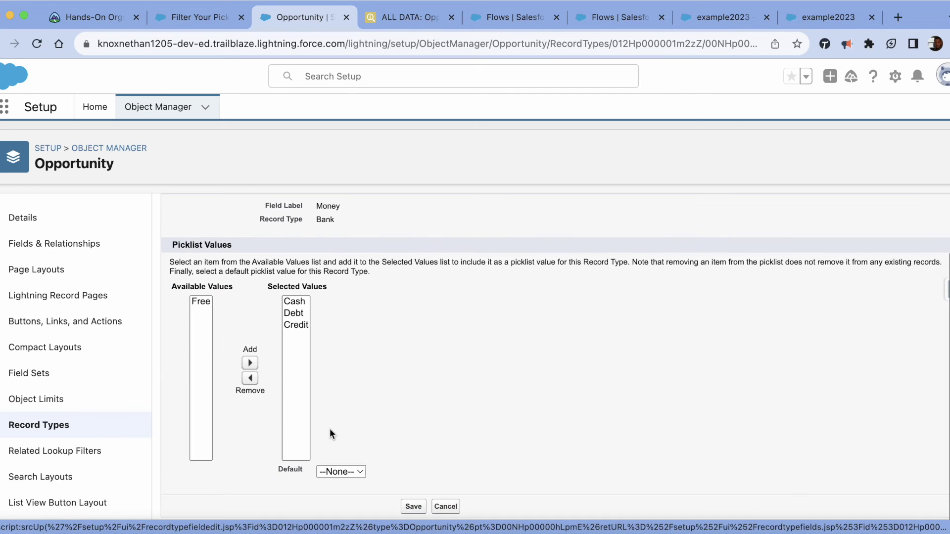
{"action": "left_click", "coordinate": [721, 18]}
{"action": "left_click_drag", "start_coordinate": [485, 267], "coordinate": [507, 266]}
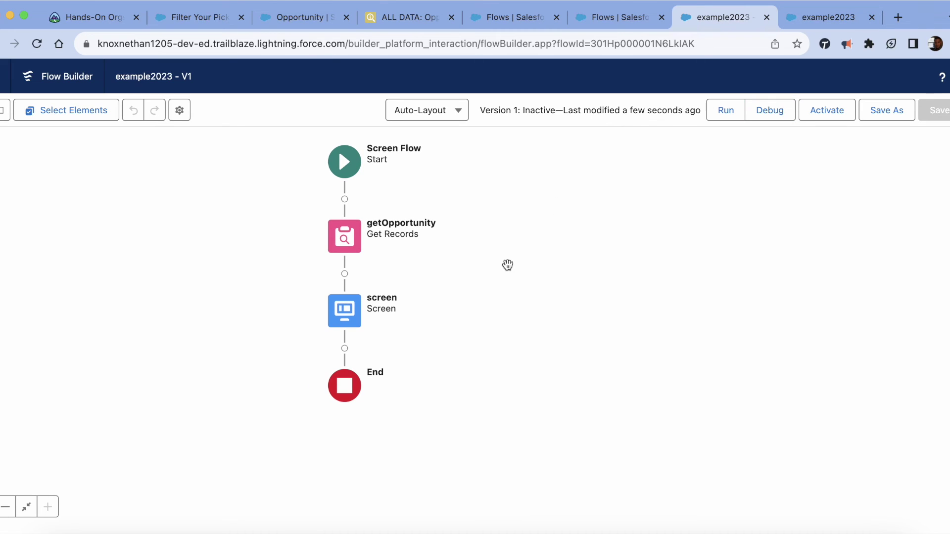